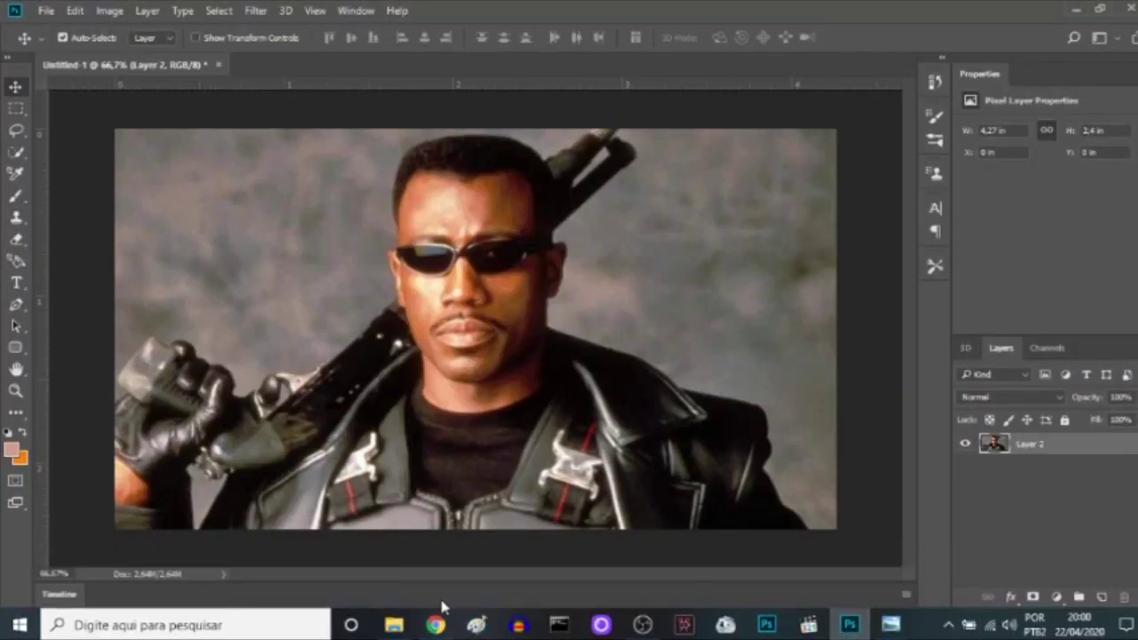
# Bring up the browser showing the YouTube community post featuring Blade
pyautogui.click(435, 625)
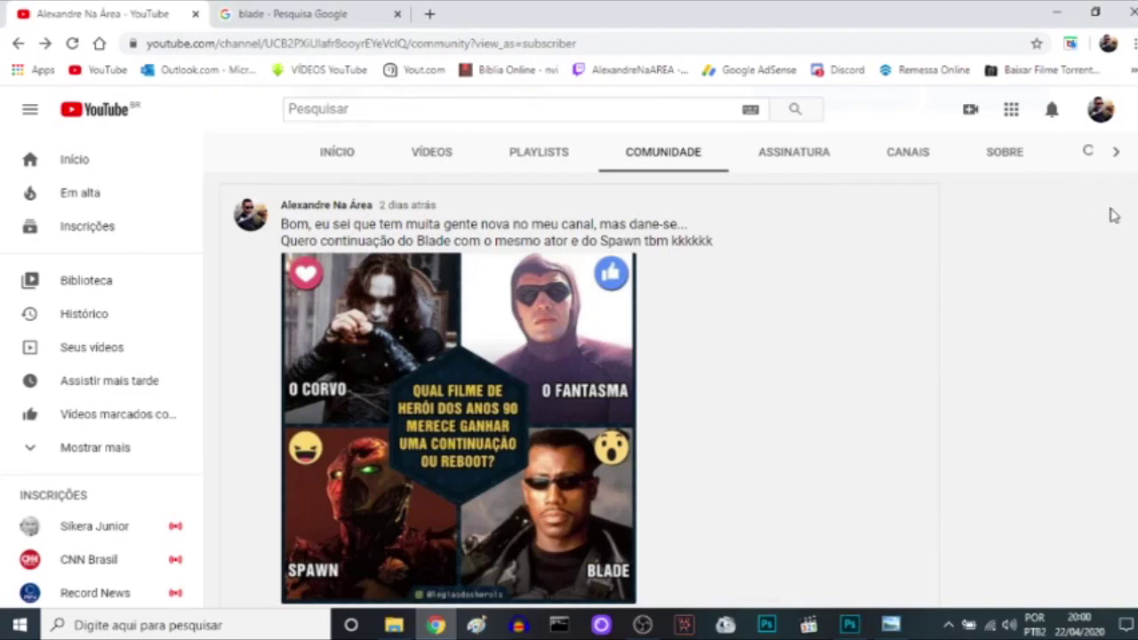
pyautogui.scroll(-1, 1111, 214)
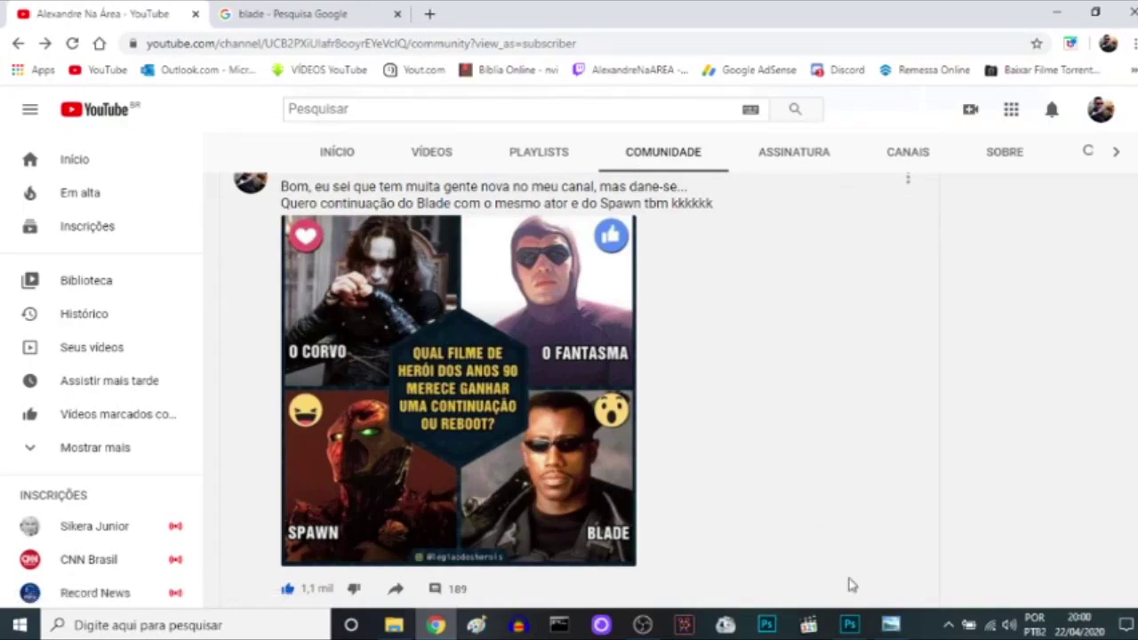
pyautogui.click(850, 625)
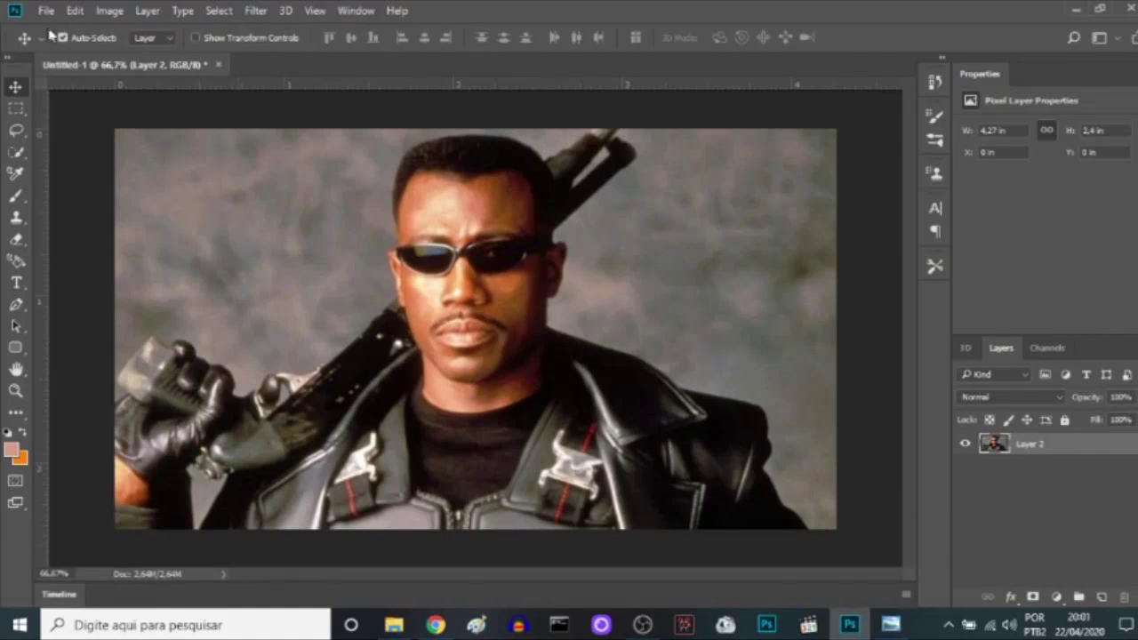
pyautogui.click(46, 11)
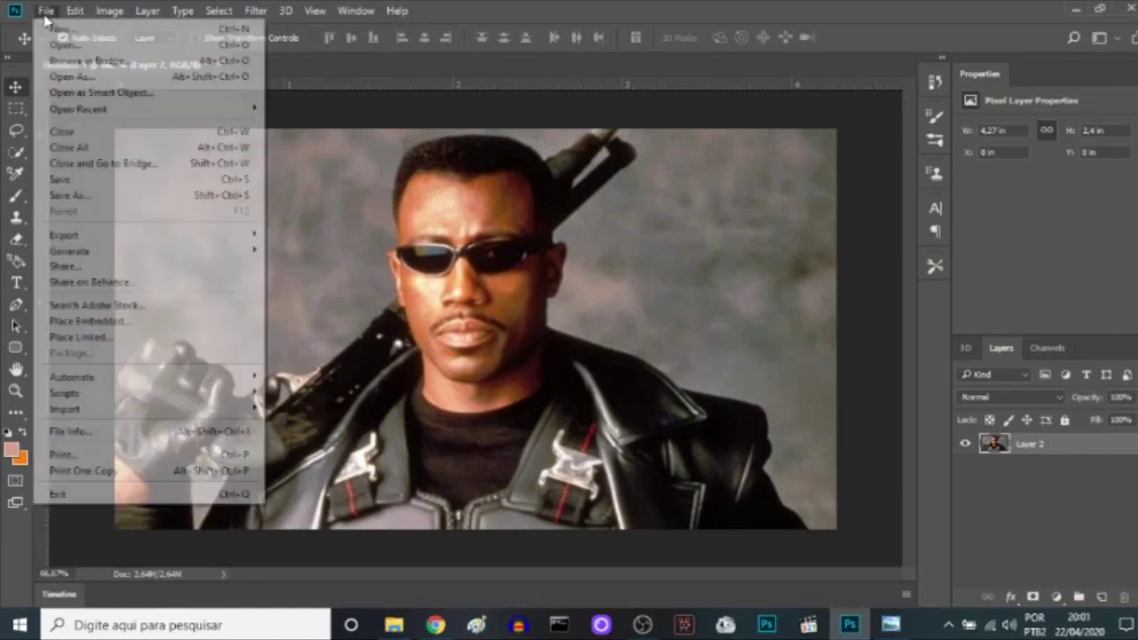
pyautogui.click(58, 28)
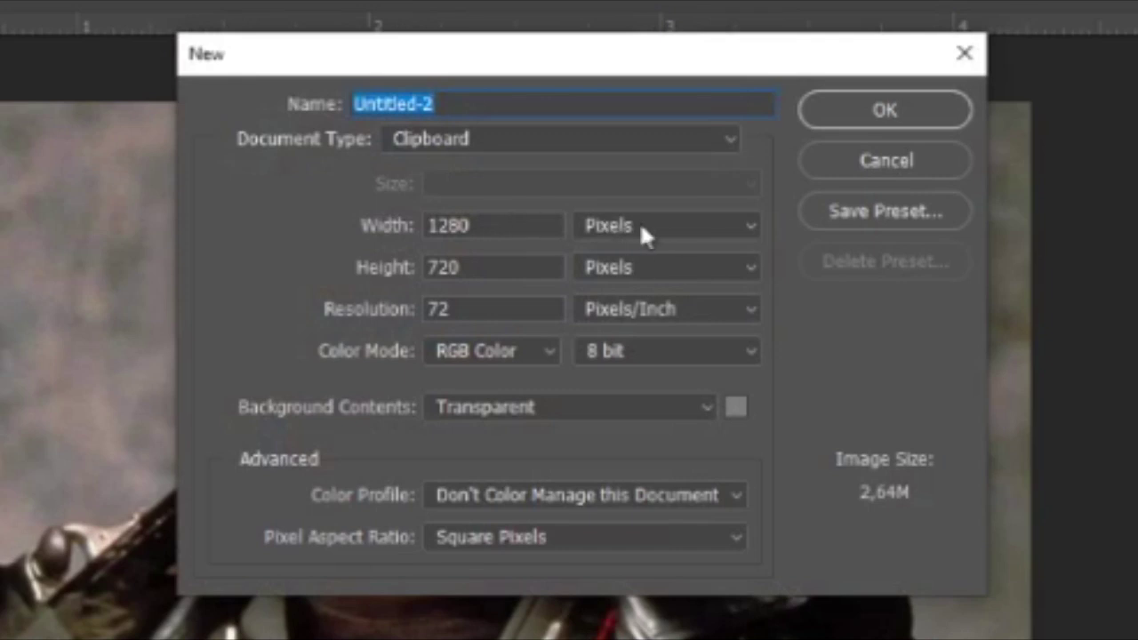
pyautogui.doubleClick(477, 313)
pyautogui.write('300')
pyautogui.press('BackSpace')
pyautogui.press('BackSpace')
pyautogui.press('BackSpace')
pyautogui.write('500')
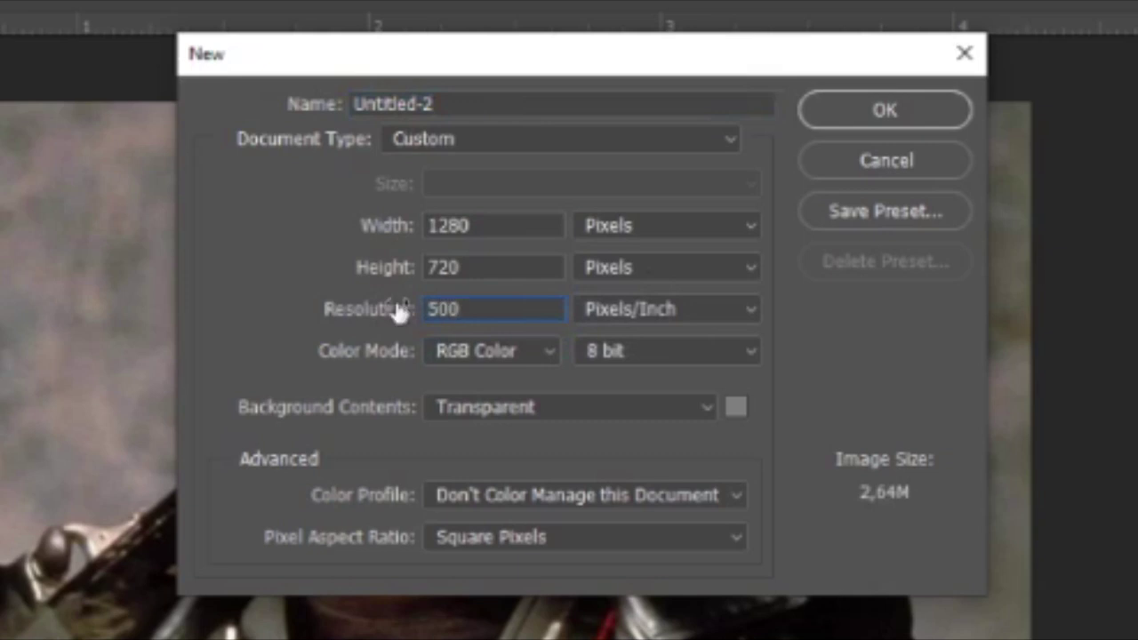
pyautogui.click(971, 55)
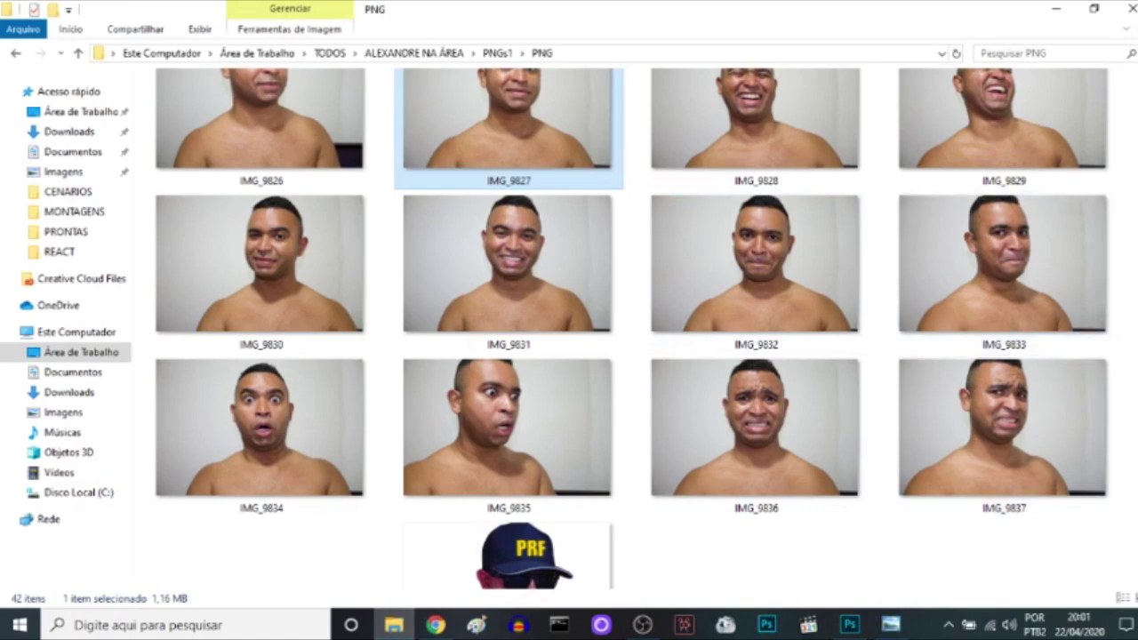
# Scroll through the PNG folder thumbnails to find IMG_9827
pyautogui.scroll(5, 987, 418)
pyautogui.scroll(2, 986, 418)
pyautogui.scroll(-3, 987, 418)
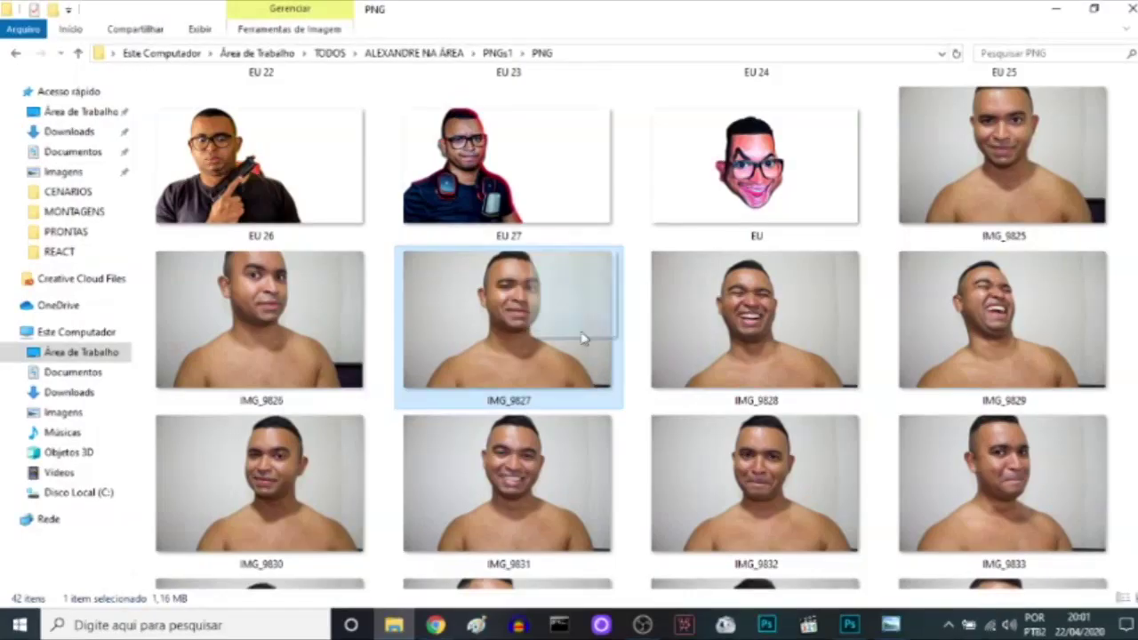
# Place IMG_9827 into the Blade document, snapped to the canvas top, and commit it
pyautogui.moveTo(582, 337)
pyautogui.mouseDown()
pyautogui.moveTo(849, 629)
pyautogui.moveTo(496, 302)
pyautogui.mouseUp()
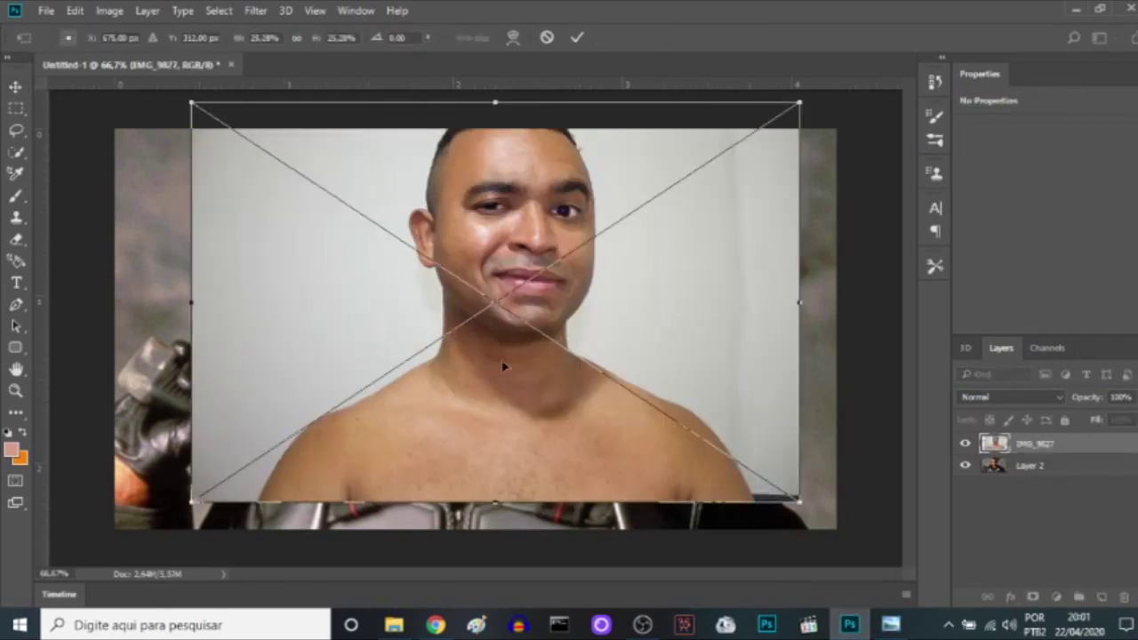
pyautogui.moveTo(503, 366); pyautogui.dragTo(506, 406)
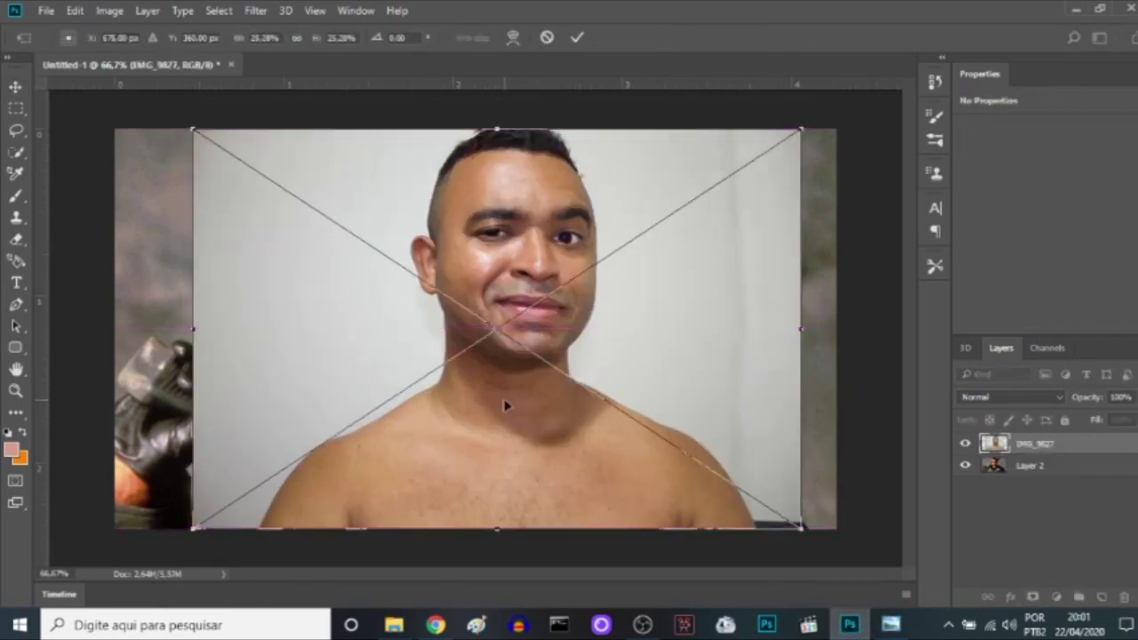
pyautogui.press('Return')
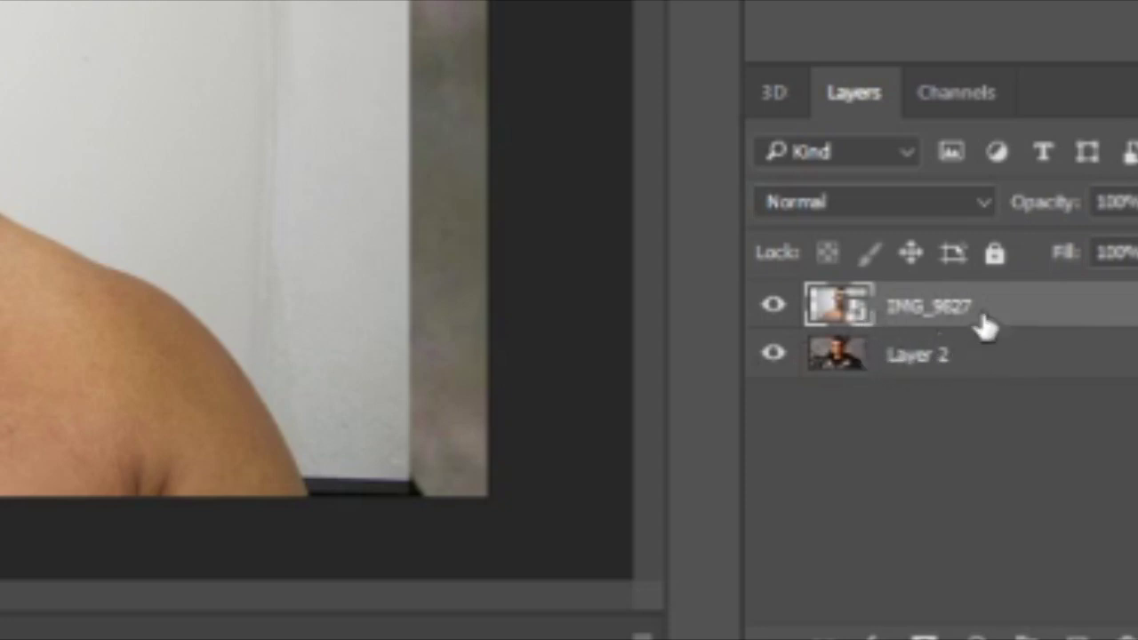
# Select Layer 2, reselect the IMG_9827 layer, and switch to the Pen tool
pyautogui.click(918, 364)
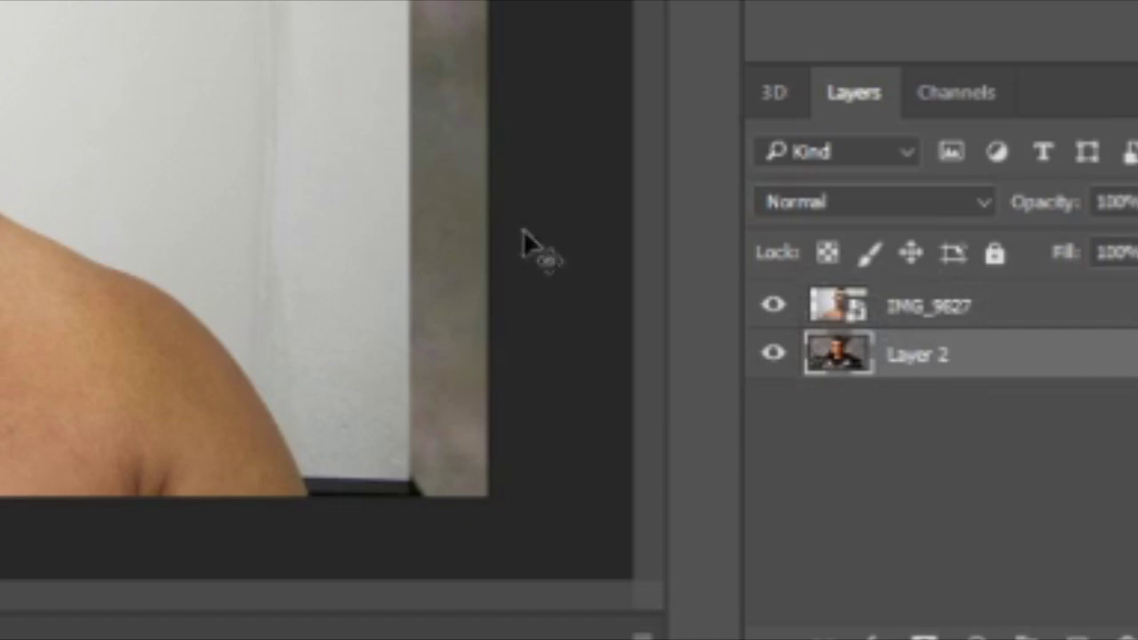
pyautogui.click(952, 311)
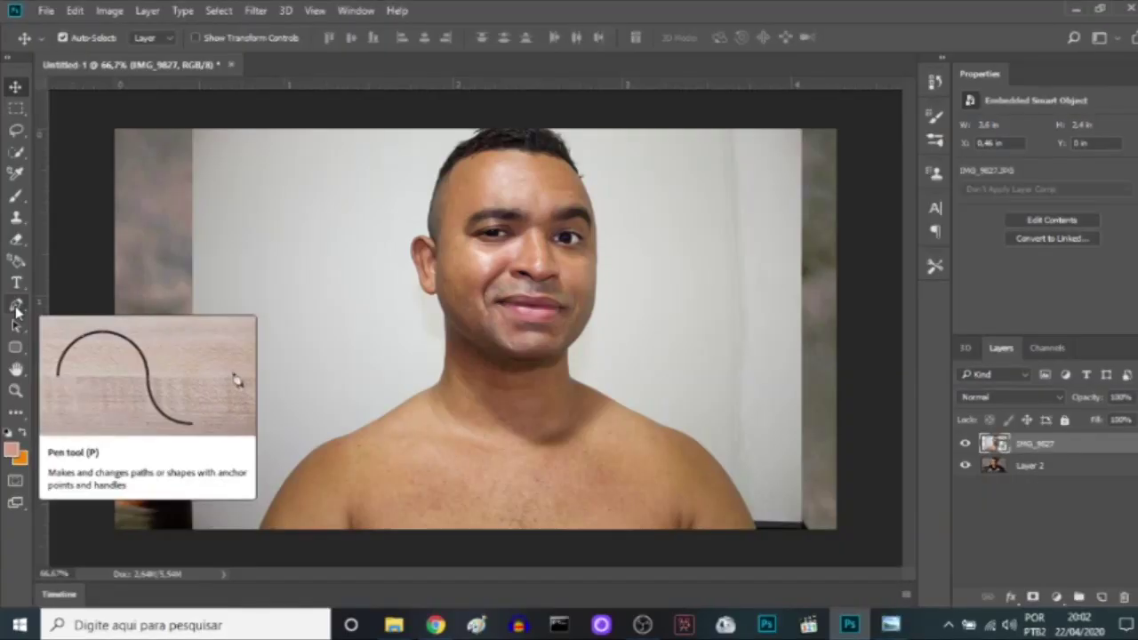
pyautogui.click(16, 305)
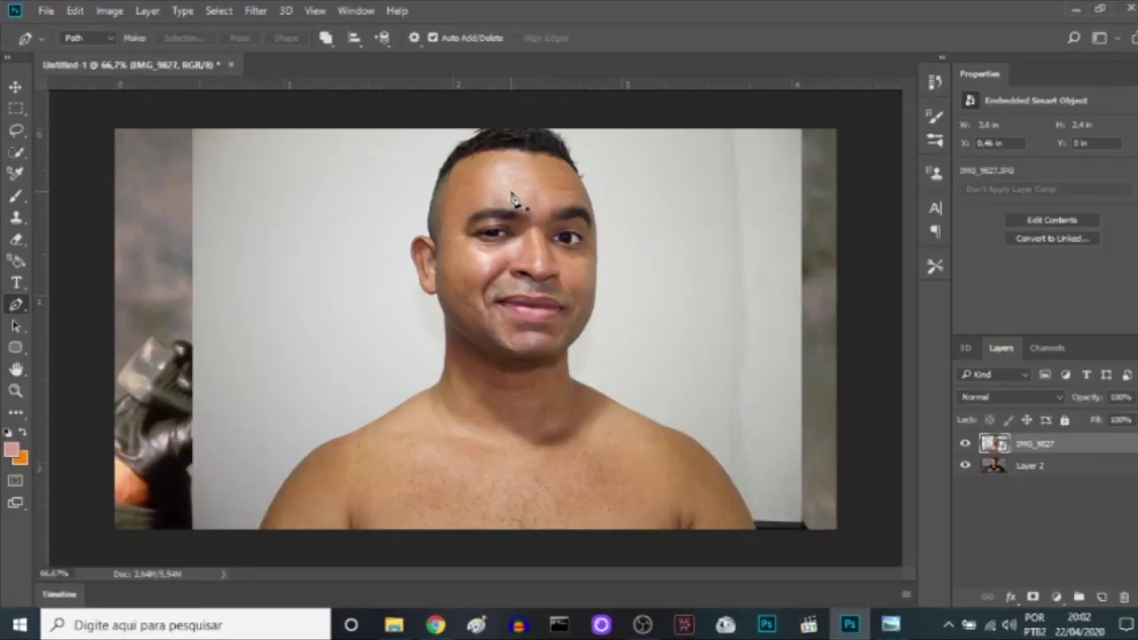
# Trace pen anchor points across the forehead and down the face's right side to the jaw
pyautogui.click(510, 192)
pyautogui.click(523, 192)
pyautogui.click(565, 190)
pyautogui.click(583, 192)
pyautogui.click(590, 206)
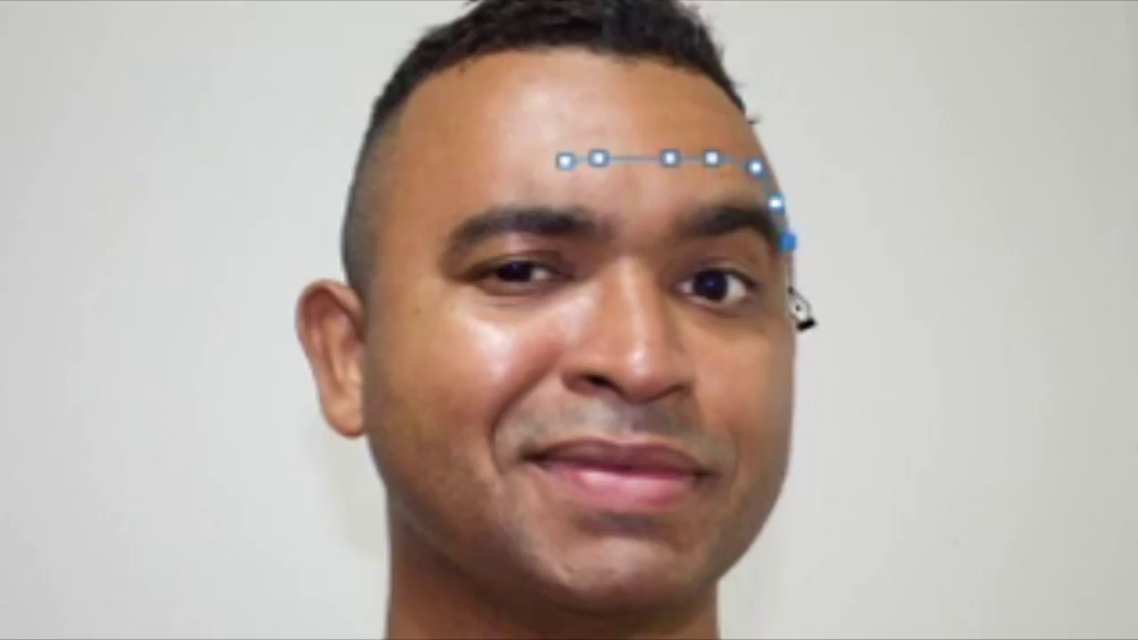
pyautogui.click(788, 284)
pyautogui.click(787, 336)
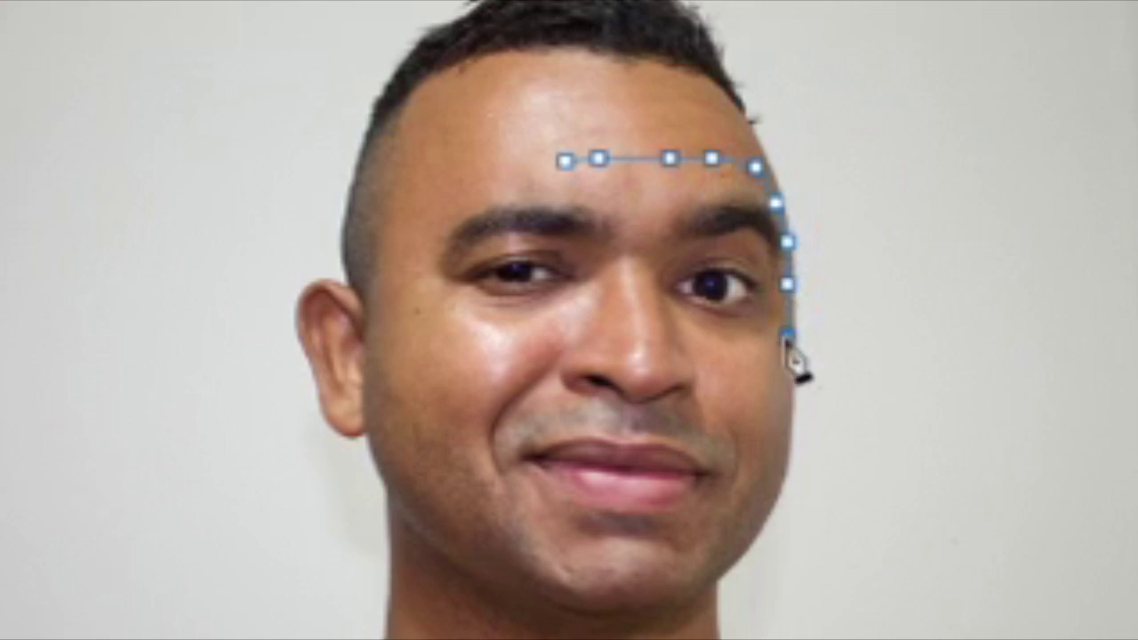
pyautogui.click(776, 391)
pyautogui.click(769, 431)
pyautogui.click(752, 480)
pyautogui.click(729, 524)
# Continue the path around the chin and up the left cheek, closing it at the forehead
pyautogui.click(675, 560)
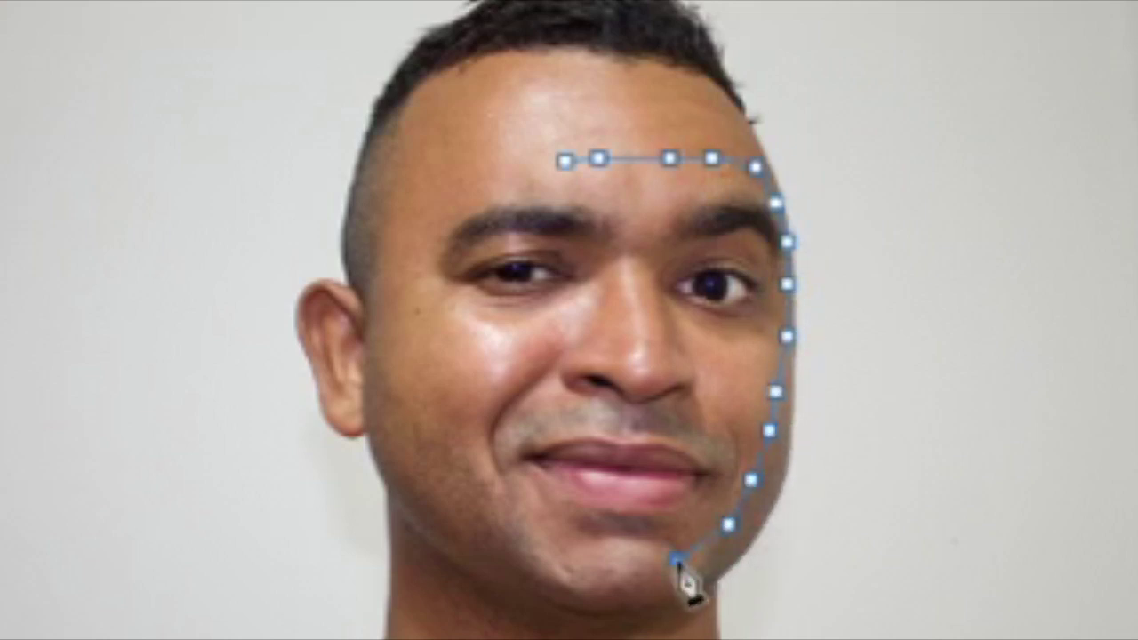
pyautogui.click(626, 562)
pyautogui.click(576, 569)
pyautogui.click(516, 544)
pyautogui.click(471, 493)
pyautogui.click(432, 443)
pyautogui.click(405, 368)
pyautogui.click(396, 246)
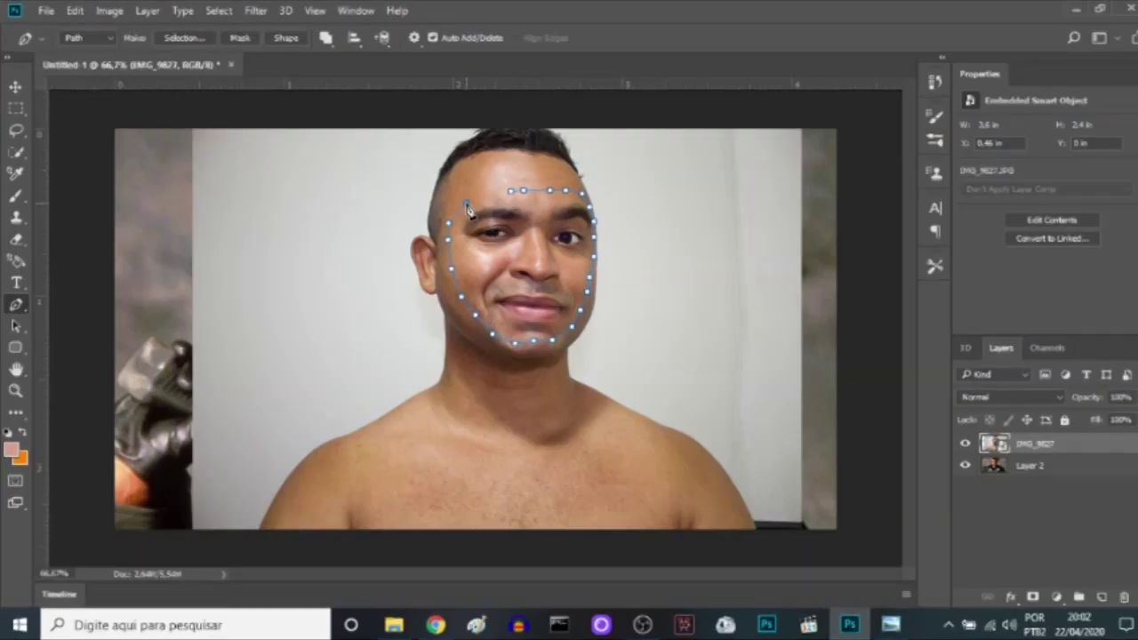
pyautogui.click(465, 203)
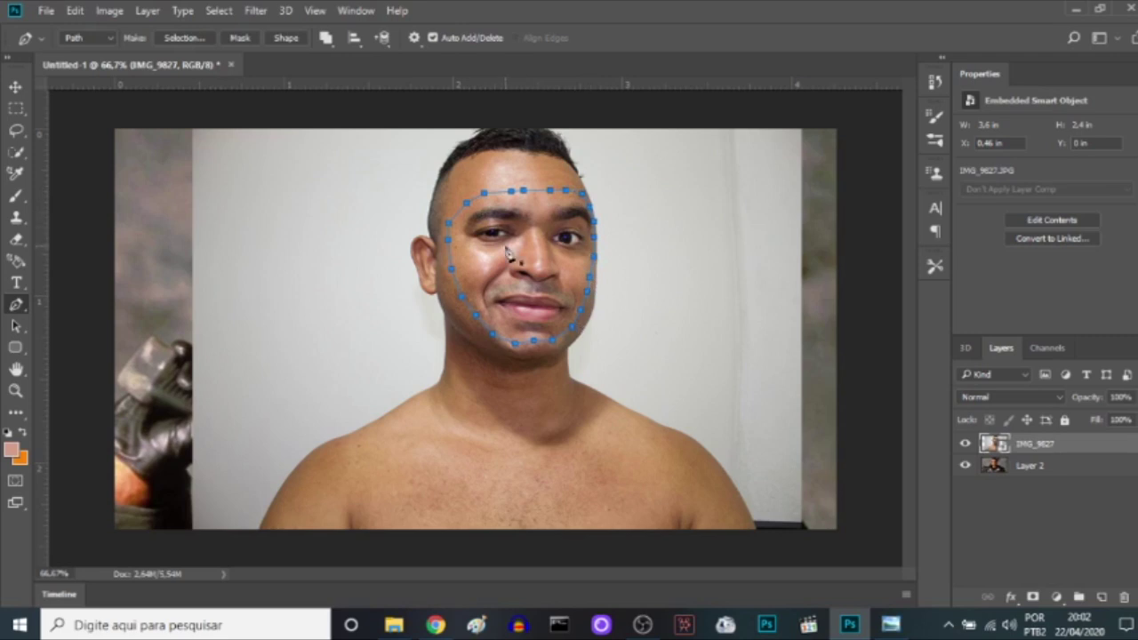
# Convert the face path to a selection and copy it onto a new Layer 3
pyautogui.rightClick(507, 254)
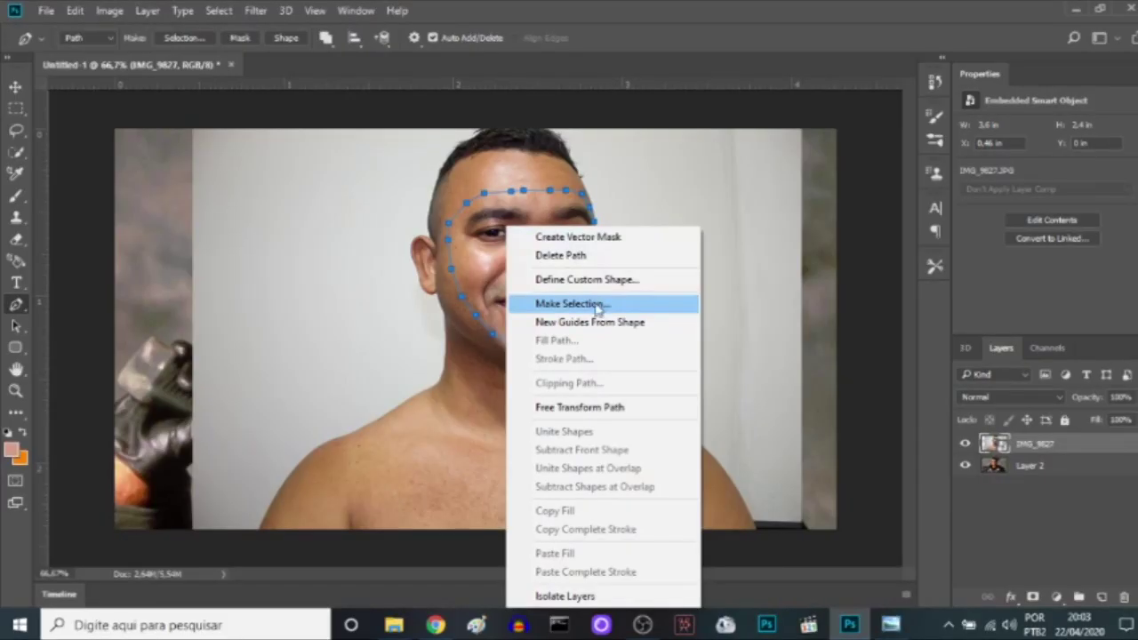
pyautogui.click(598, 306)
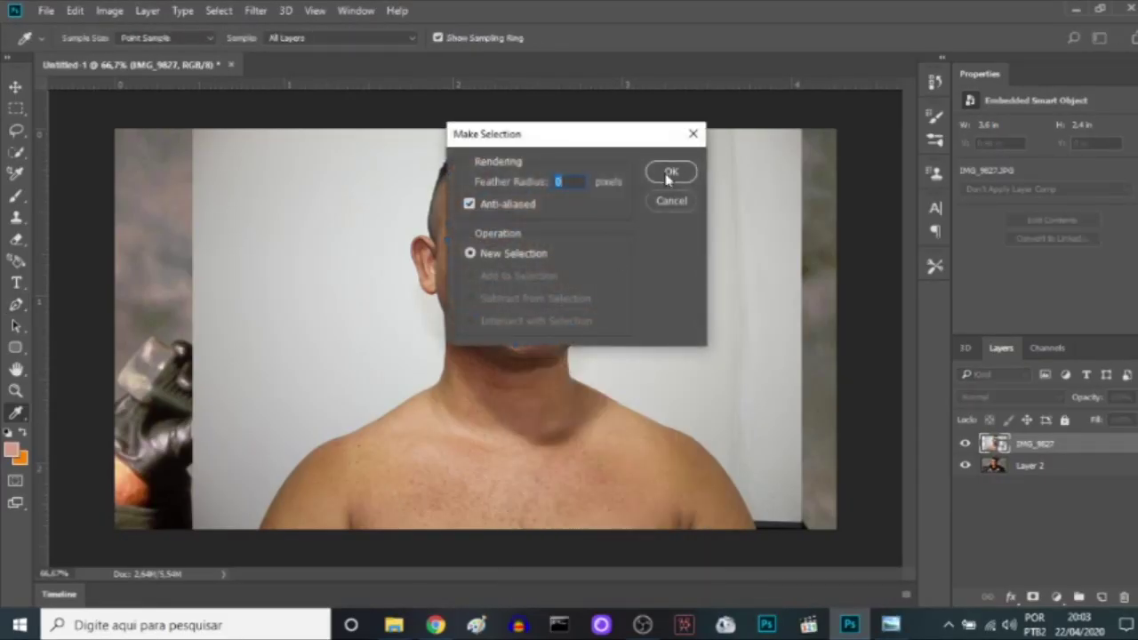
pyautogui.click(669, 174)
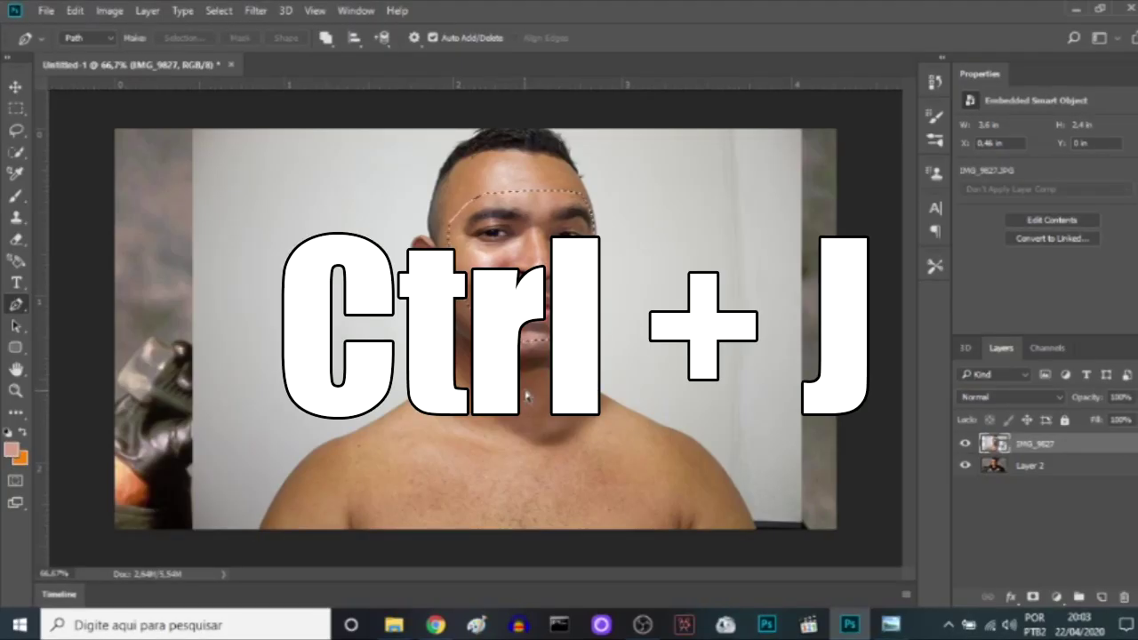
pyautogui.hotkey('ctrl', 'j')
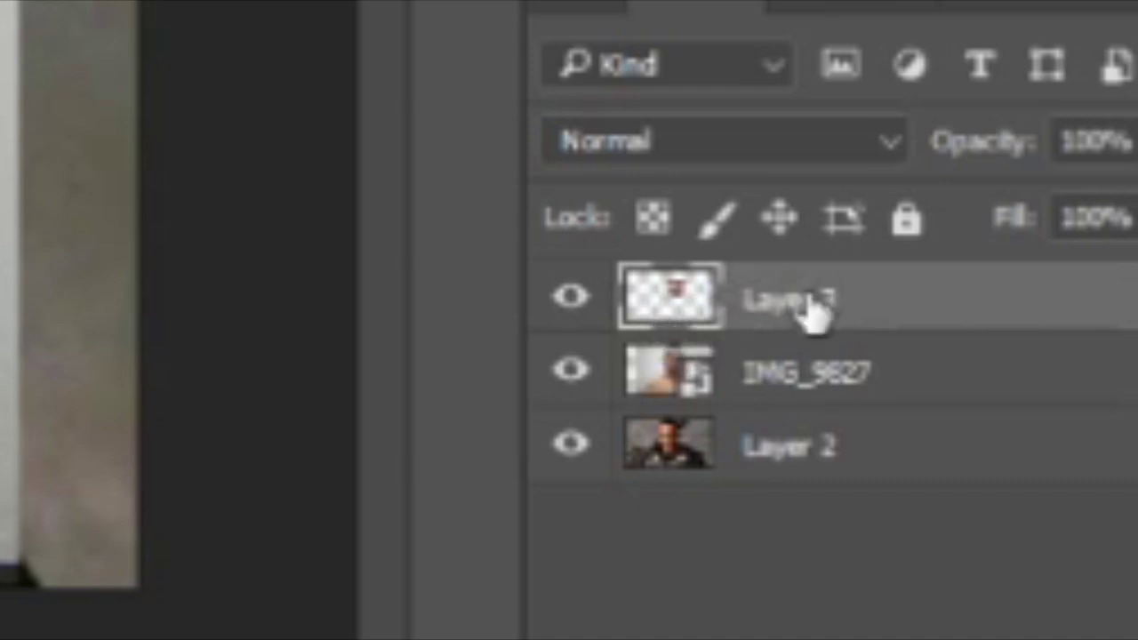
pyautogui.click(1023, 464)
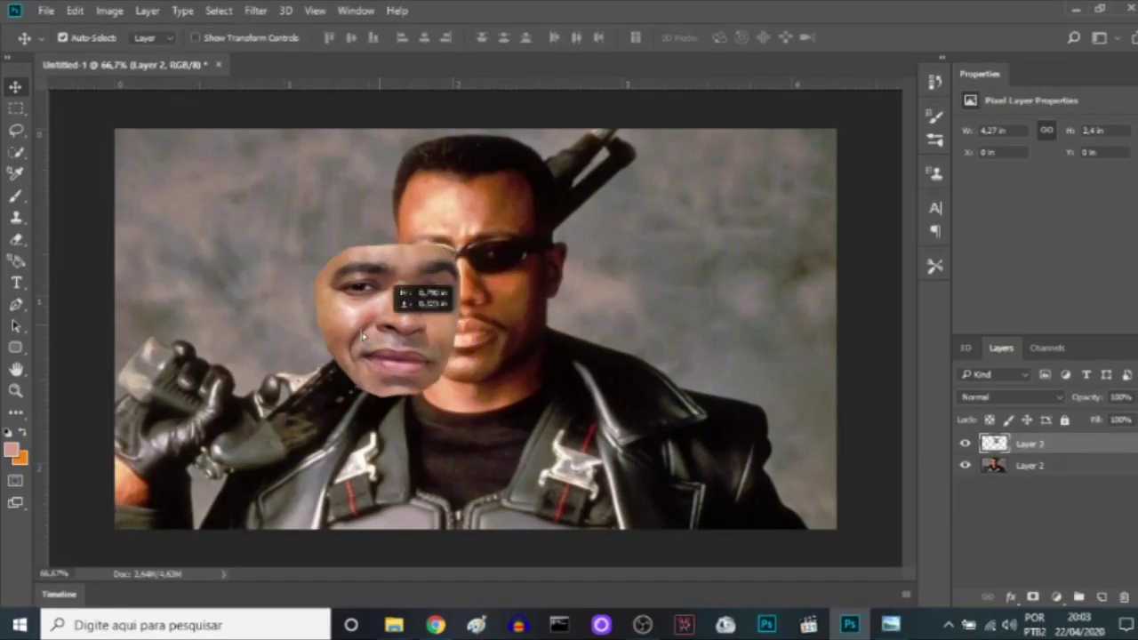
# Move the Layer 3 face cutout onto Blade's face and start Free Transform on it
pyautogui.moveTo(397, 260); pyautogui.dragTo(341, 286)
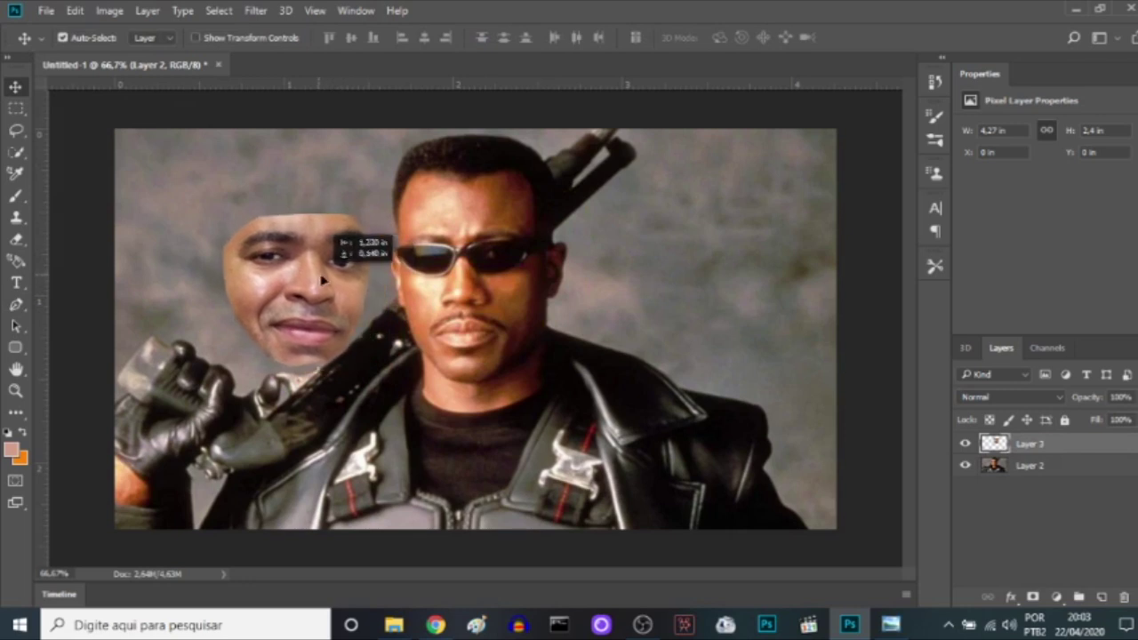
pyautogui.moveTo(341, 286)
pyautogui.mouseDown()
pyautogui.moveTo(585, 291)
pyautogui.moveTo(566, 298)
pyautogui.mouseUp()
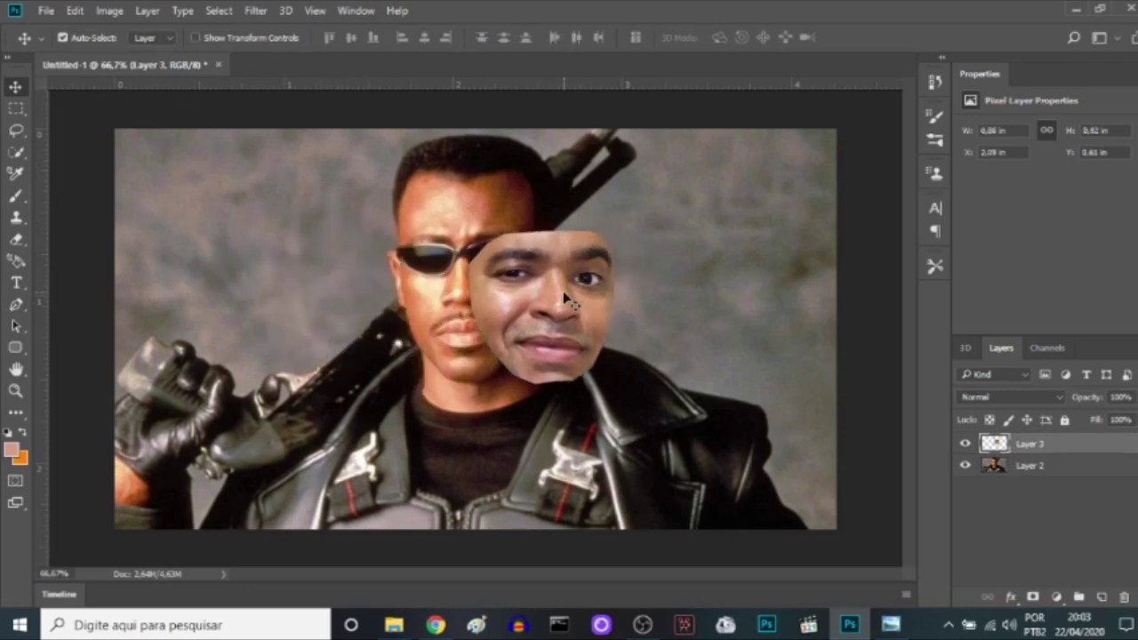
pyautogui.hotkey('ctrl', 't')
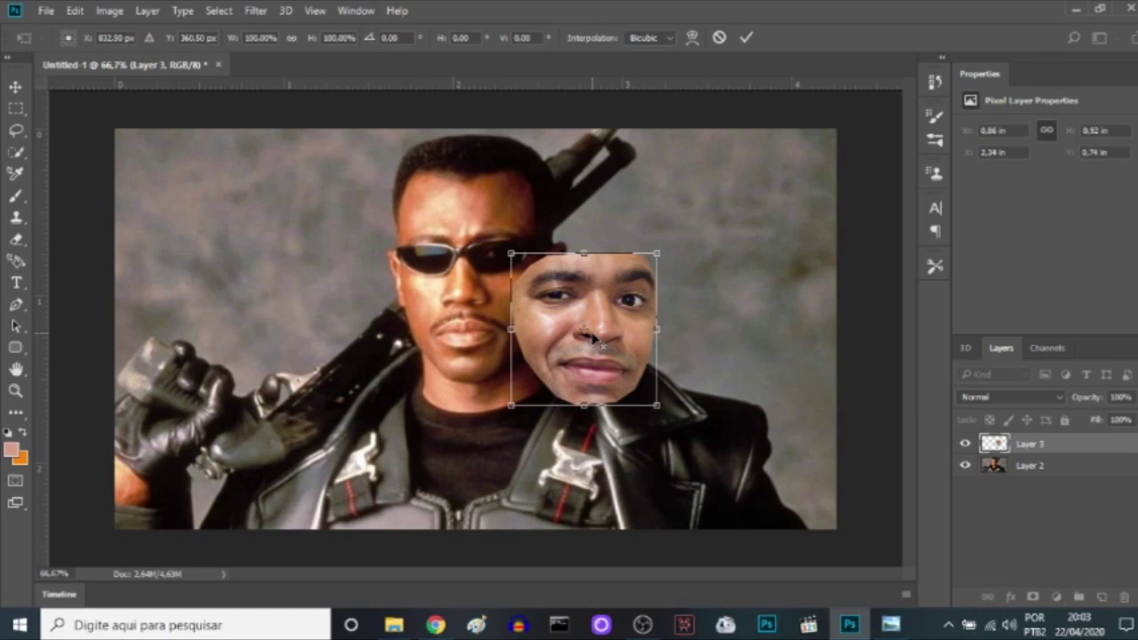
pyautogui.rightClick(598, 346)
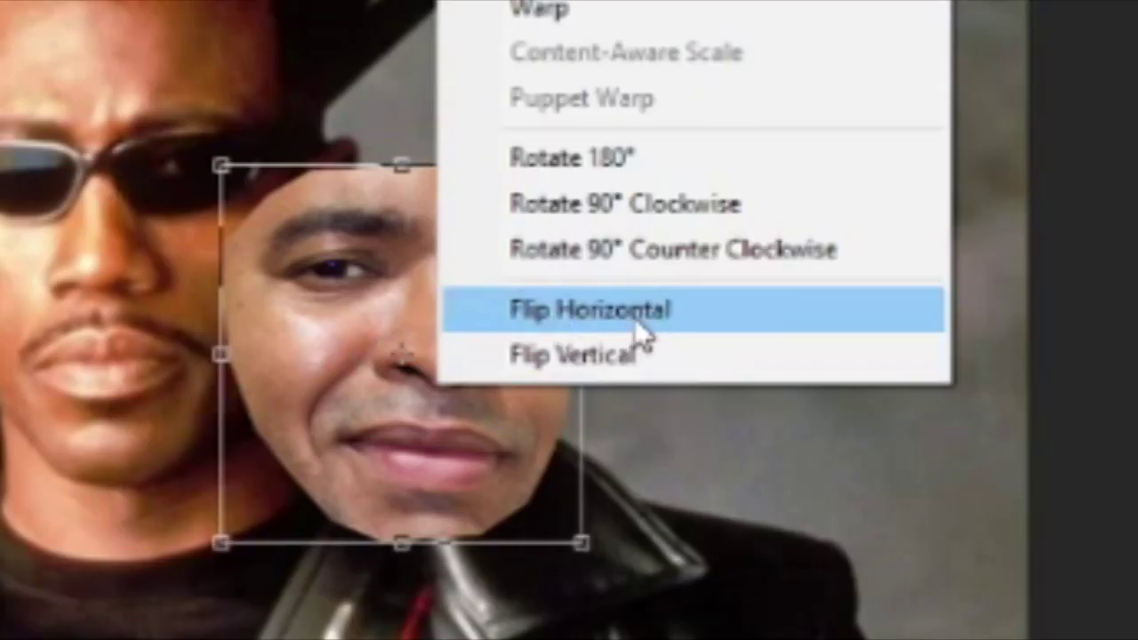
# Flip the face horizontally and drag it over Blade's face, covering his sunglasses
pyautogui.click(636, 323)
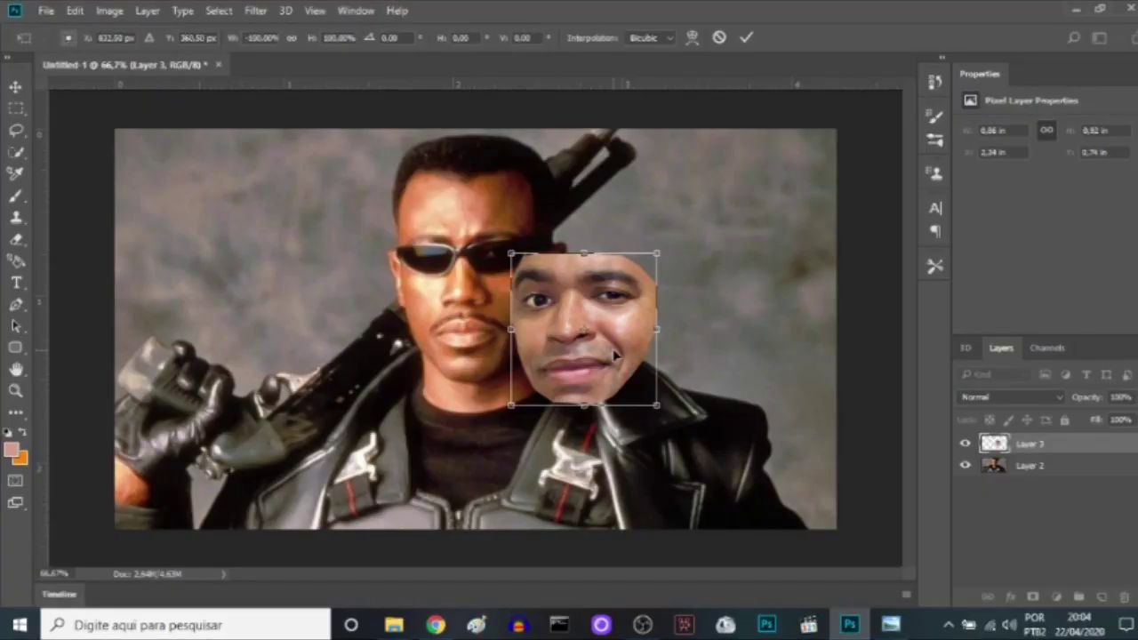
pyautogui.moveTo(614, 356); pyautogui.dragTo(634, 309)
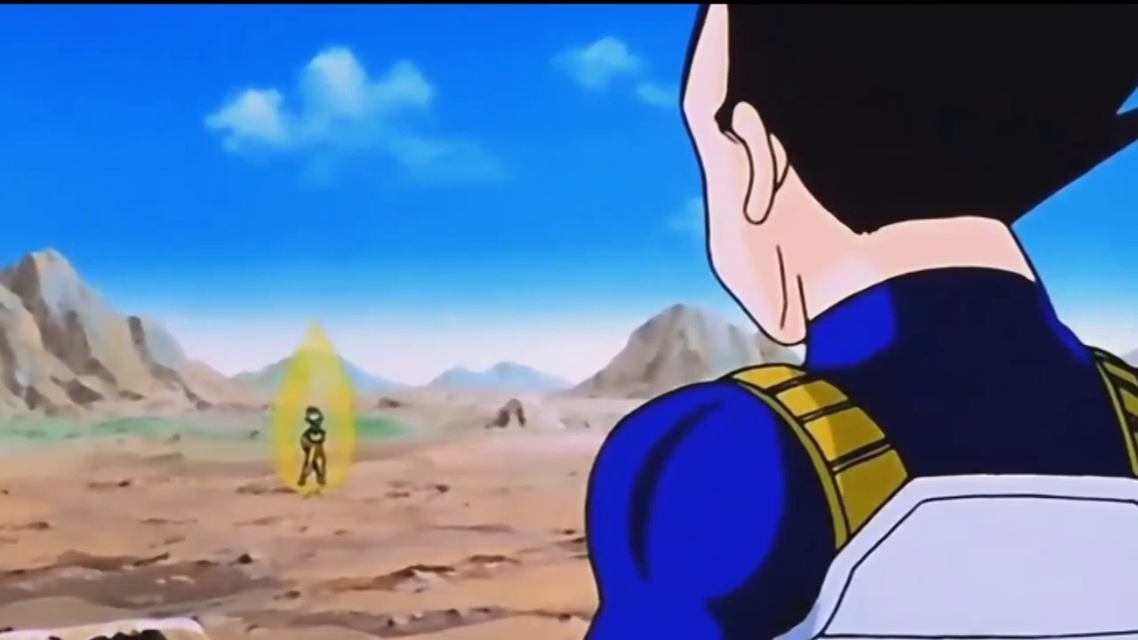
pyautogui.moveTo(634, 309); pyautogui.dragTo(504, 316)
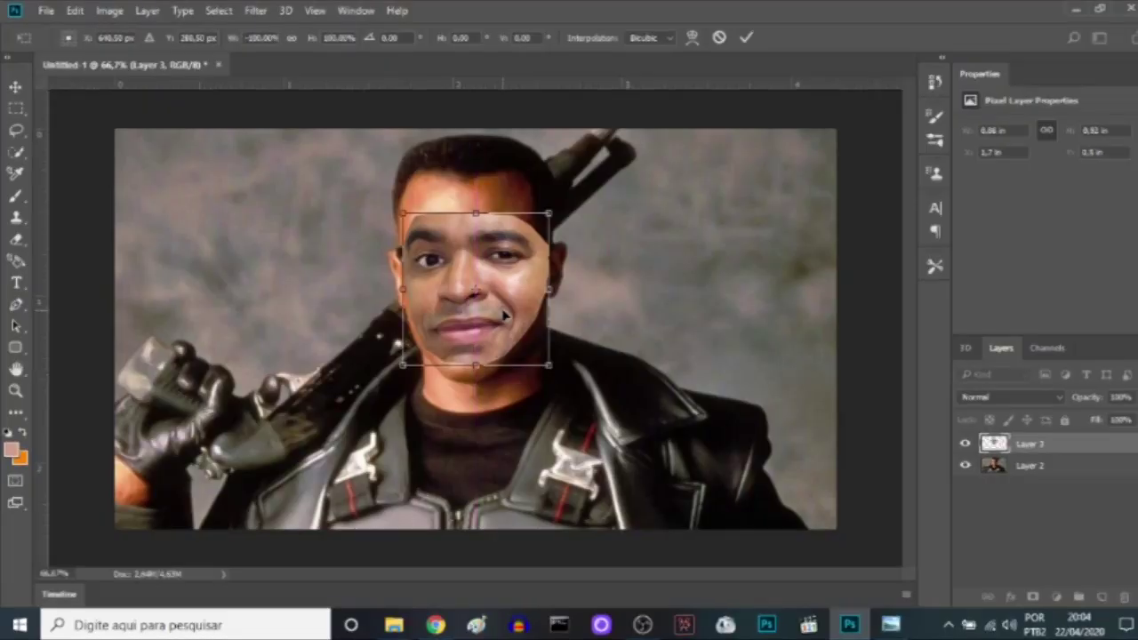
pyautogui.moveTo(491, 324); pyautogui.dragTo(489, 330)
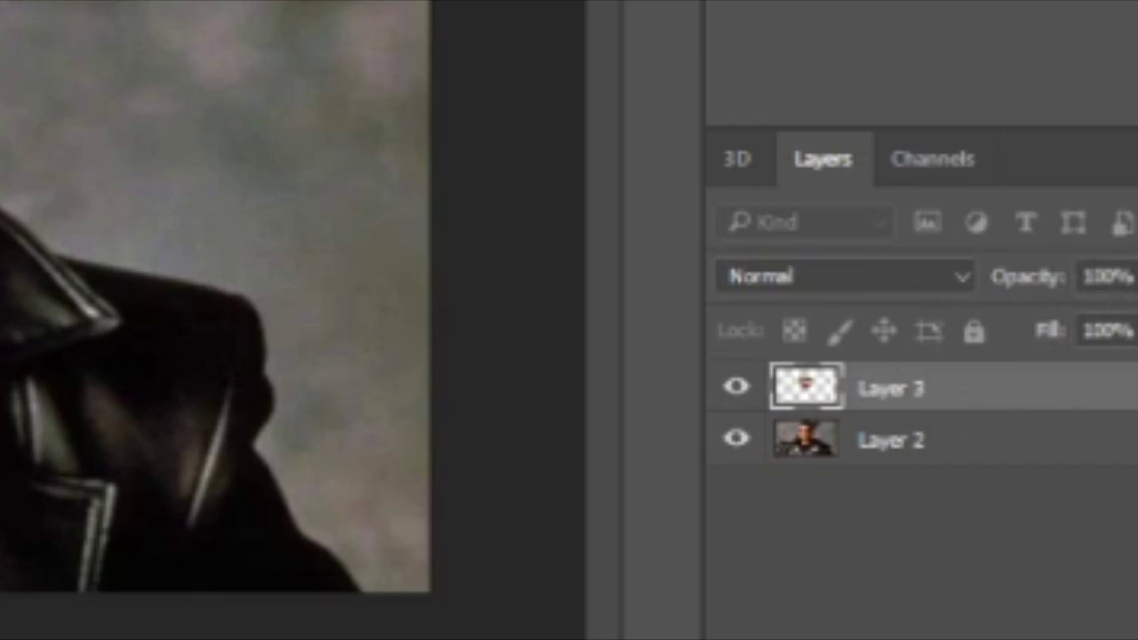
# Lower Layer 3 opacity to 50% and zoom in to 200%
pyautogui.click(1133, 277)
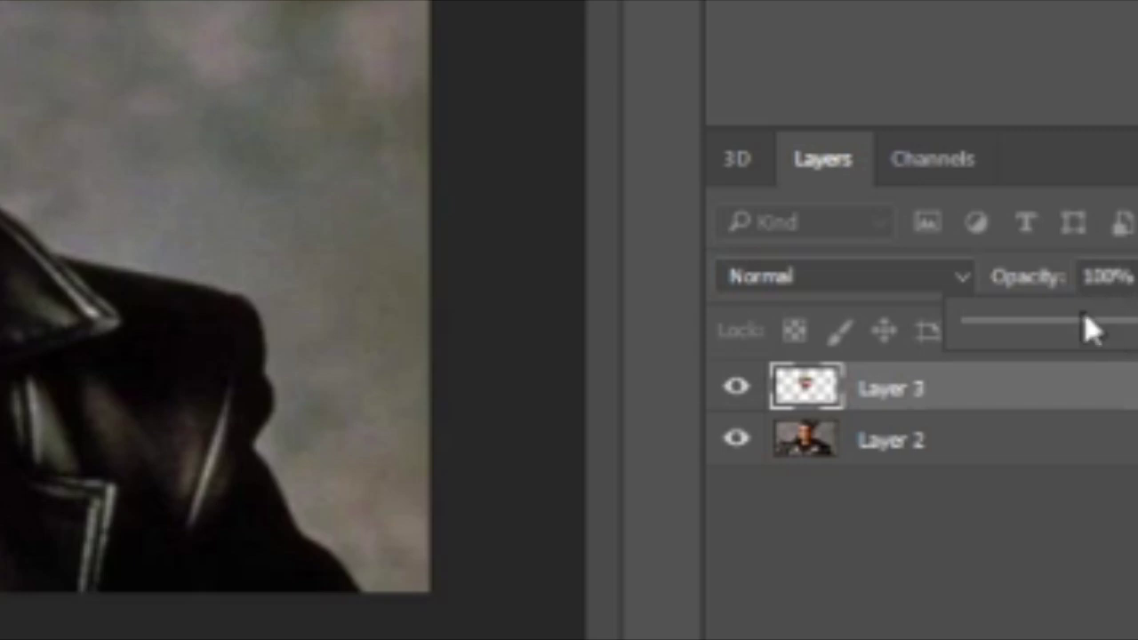
pyautogui.moveTo(1135, 321)
pyautogui.mouseDown()
pyautogui.moveTo(1084, 325)
pyautogui.moveTo(1097, 424)
pyautogui.moveTo(1110, 423)
pyautogui.mouseUp()
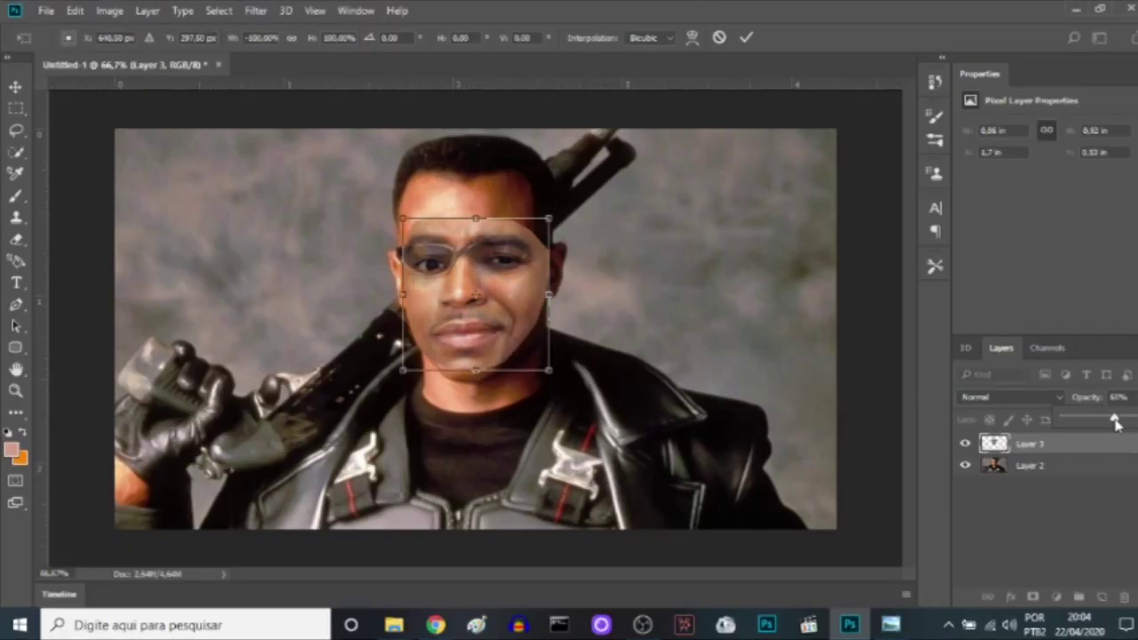
pyautogui.moveTo(1118, 424); pyautogui.dragTo(1105, 424)
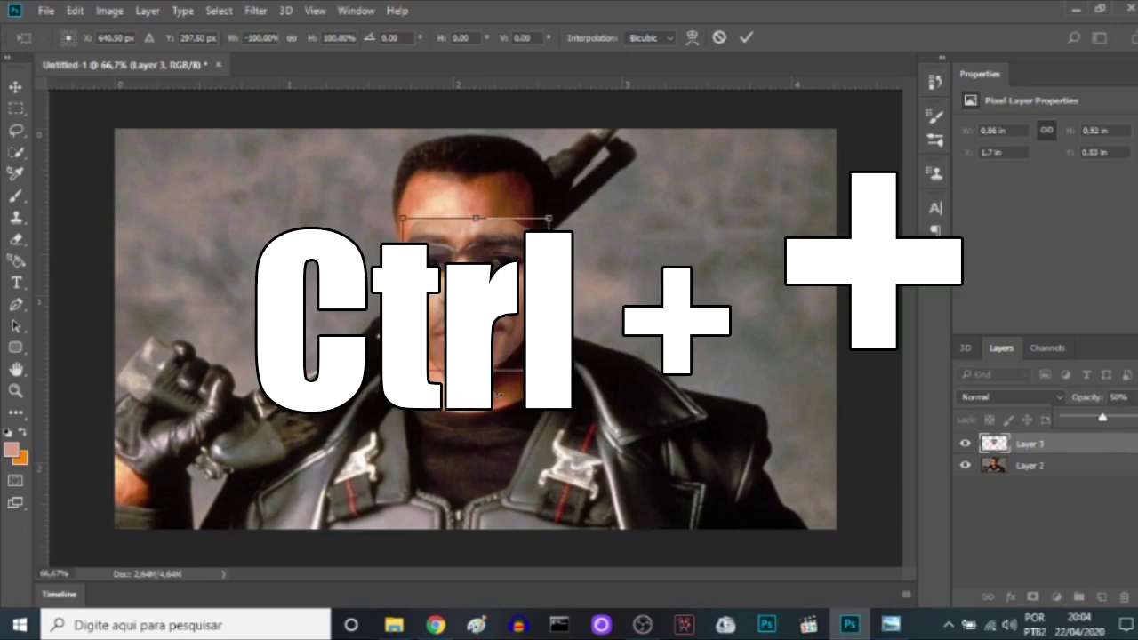
pyautogui.hotkey('ctrl', '+')
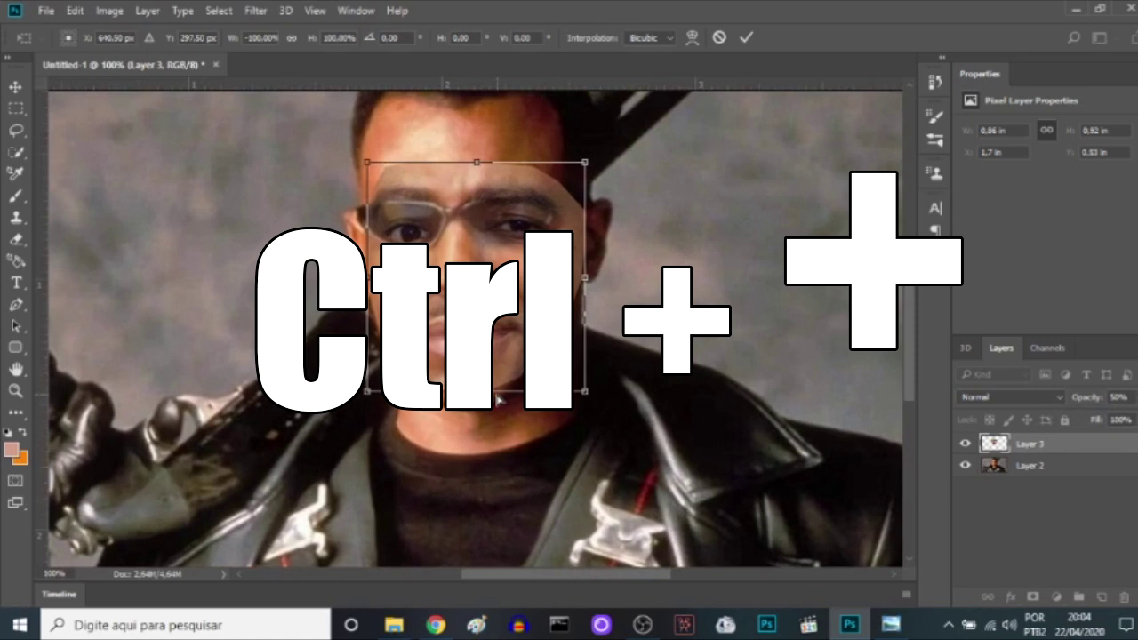
pyautogui.hotkey('ctrl', '+')
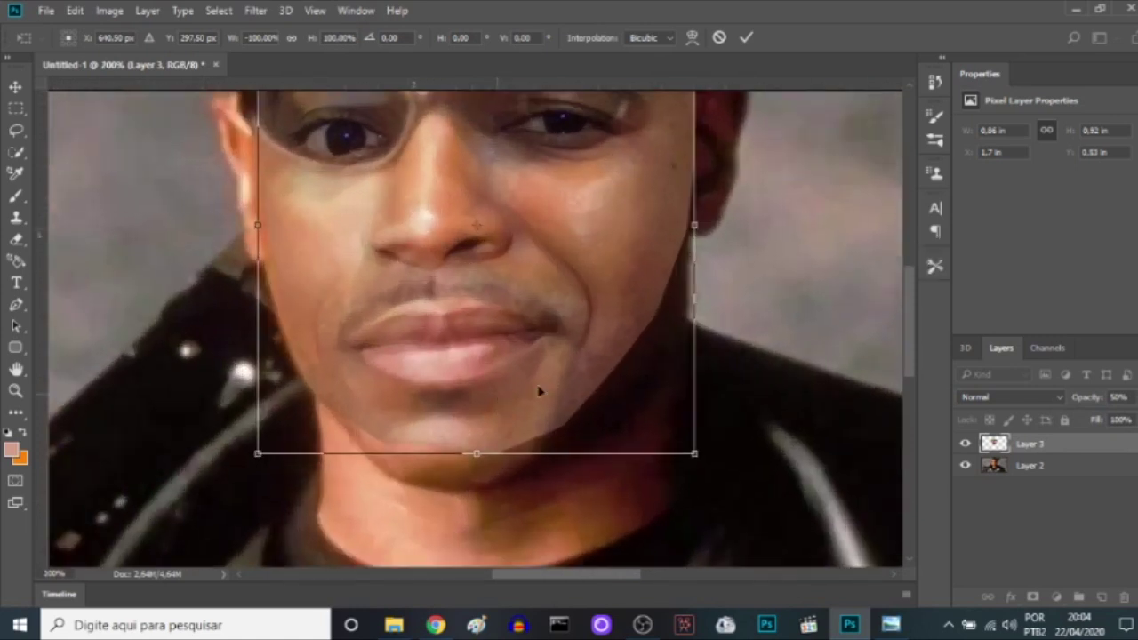
# Rotate and shift the face to align with Blade's features, then restore 100% opacity
pyautogui.moveTo(915, 347); pyautogui.dragTo(913, 325)
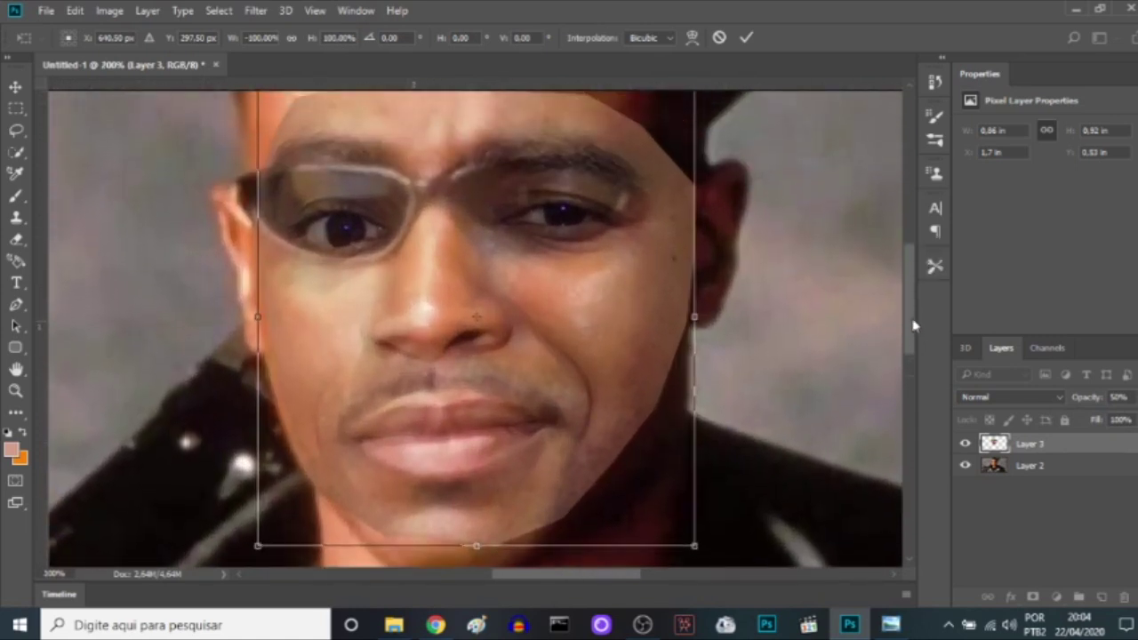
pyautogui.moveTo(553, 342)
pyautogui.mouseDown()
pyautogui.moveTo(539, 359)
pyautogui.moveTo(613, 376)
pyautogui.mouseUp()
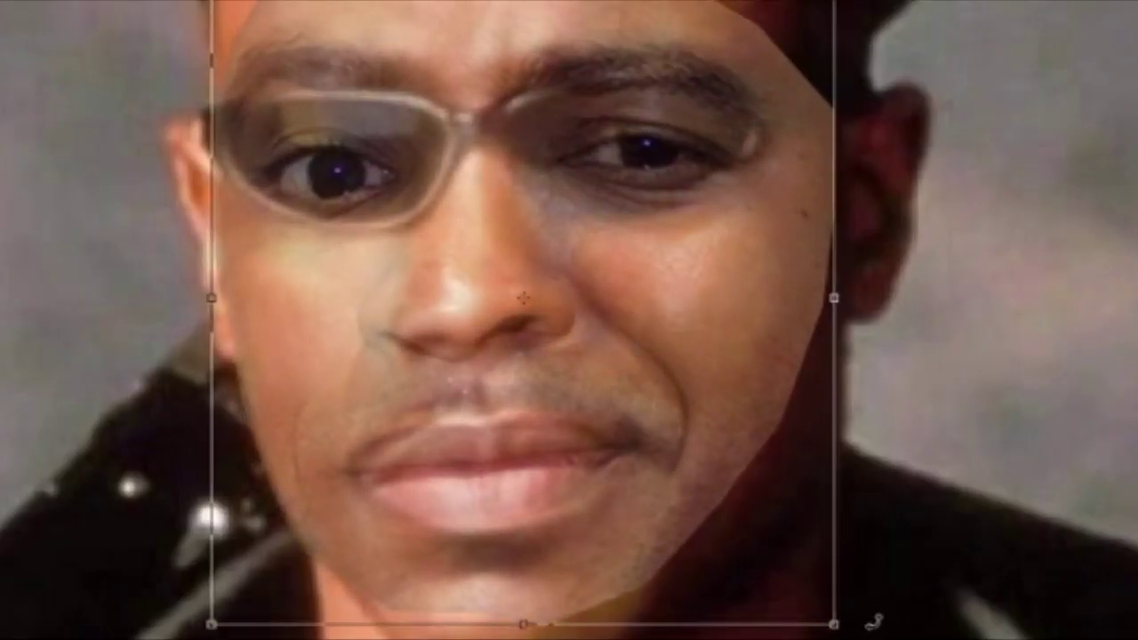
pyautogui.moveTo(867, 622); pyautogui.dragTo(879, 610)
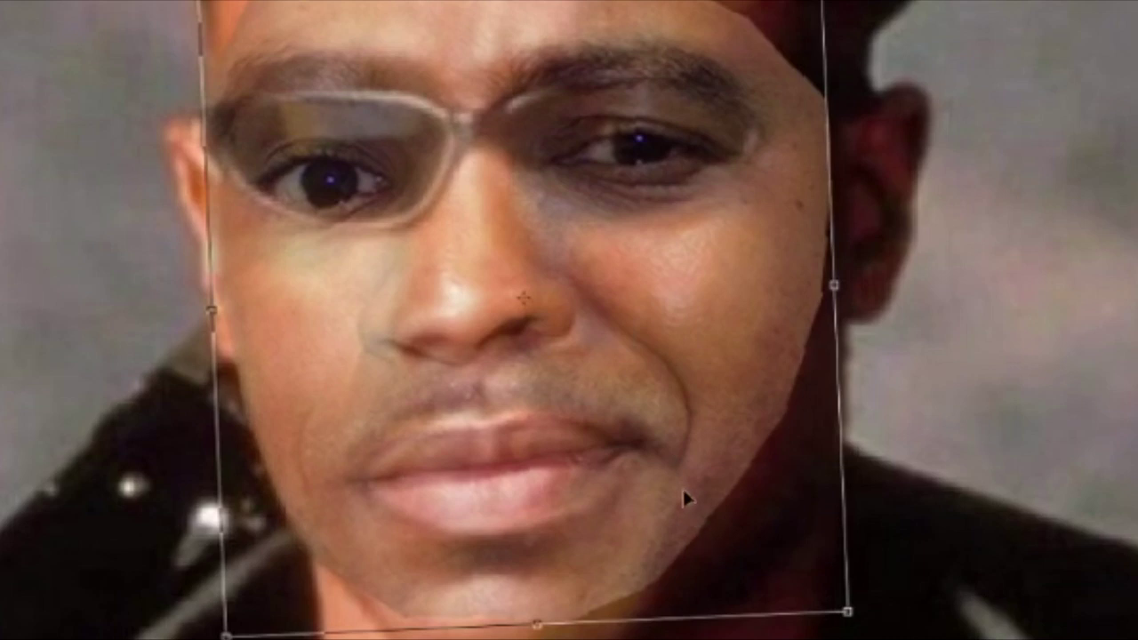
pyautogui.moveTo(672, 453); pyautogui.dragTo(676, 444)
pyautogui.moveTo(933, 623); pyautogui.dragTo(936, 637)
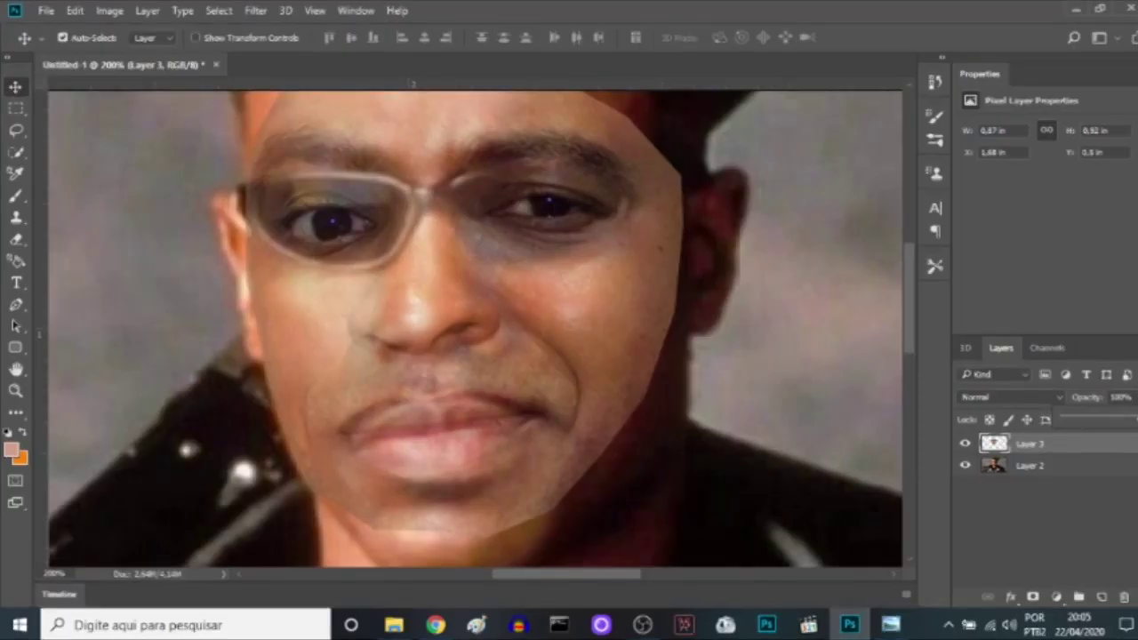
pyautogui.moveTo(1098, 416); pyautogui.dragTo(1134, 416)
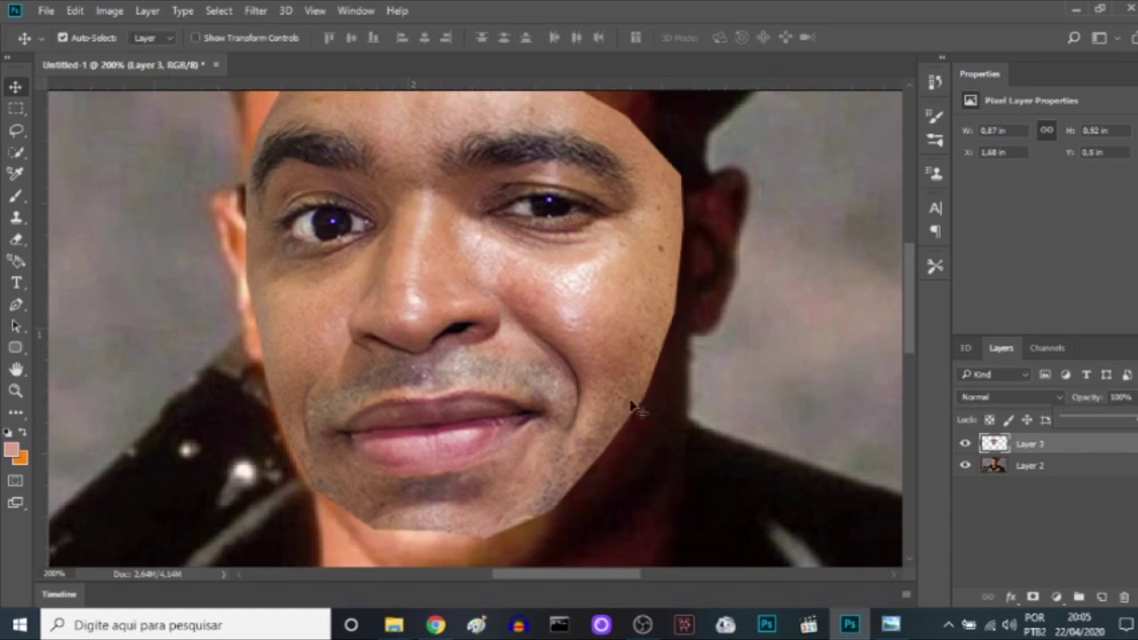
# Zoom out and set up the Eraser with 0% hardness and a 99 px size
pyautogui.moveTo(910, 315)
pyautogui.mouseDown()
pyautogui.moveTo(909, 254)
pyautogui.moveTo(912, 298)
pyautogui.mouseUp()
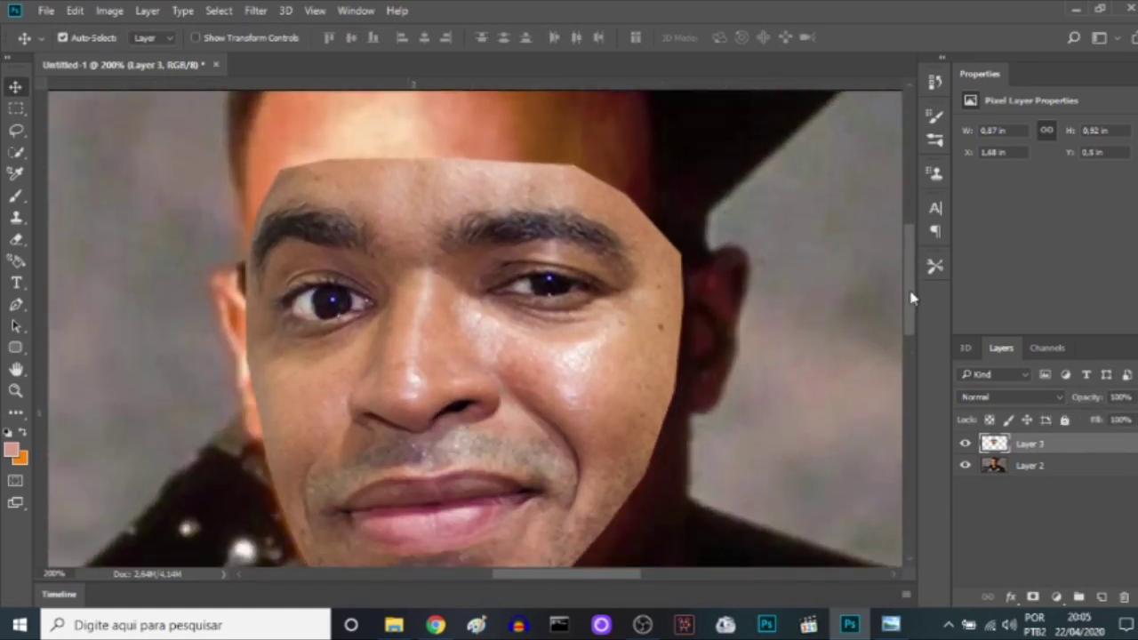
pyautogui.press('ctrl')
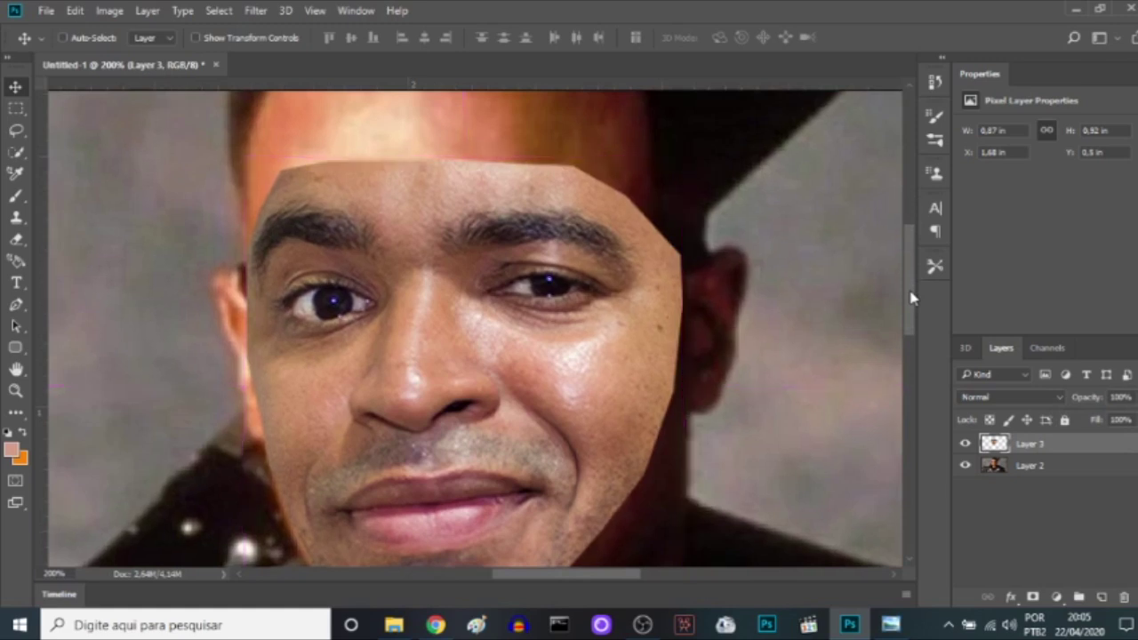
pyautogui.hotkey('ctrl', '-')
pyautogui.click(16, 239)
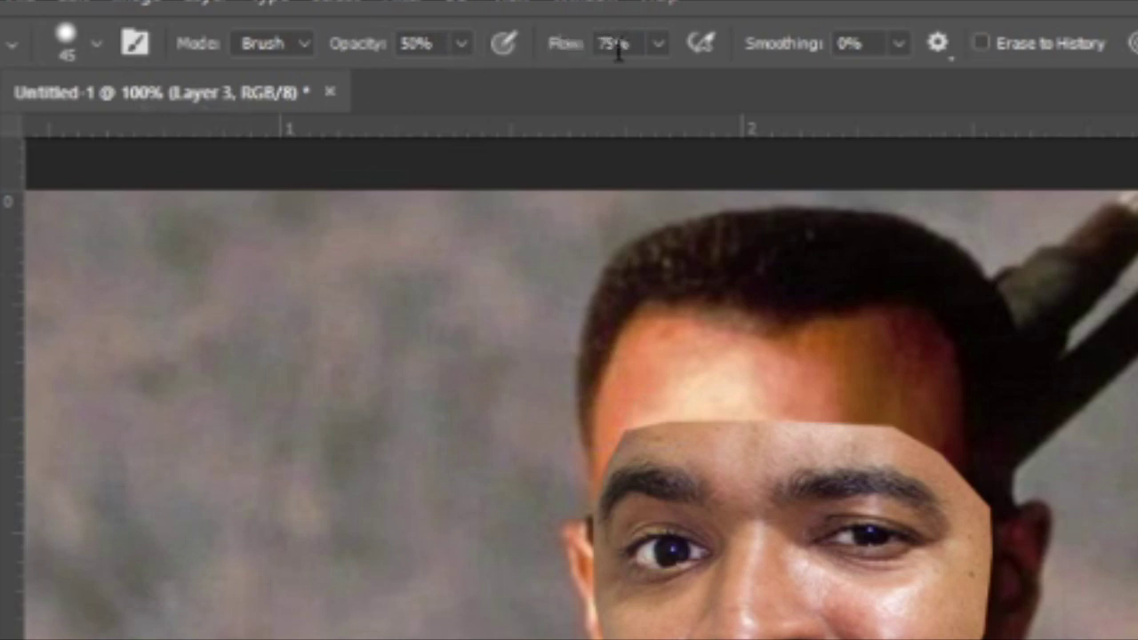
pyautogui.click(88, 40)
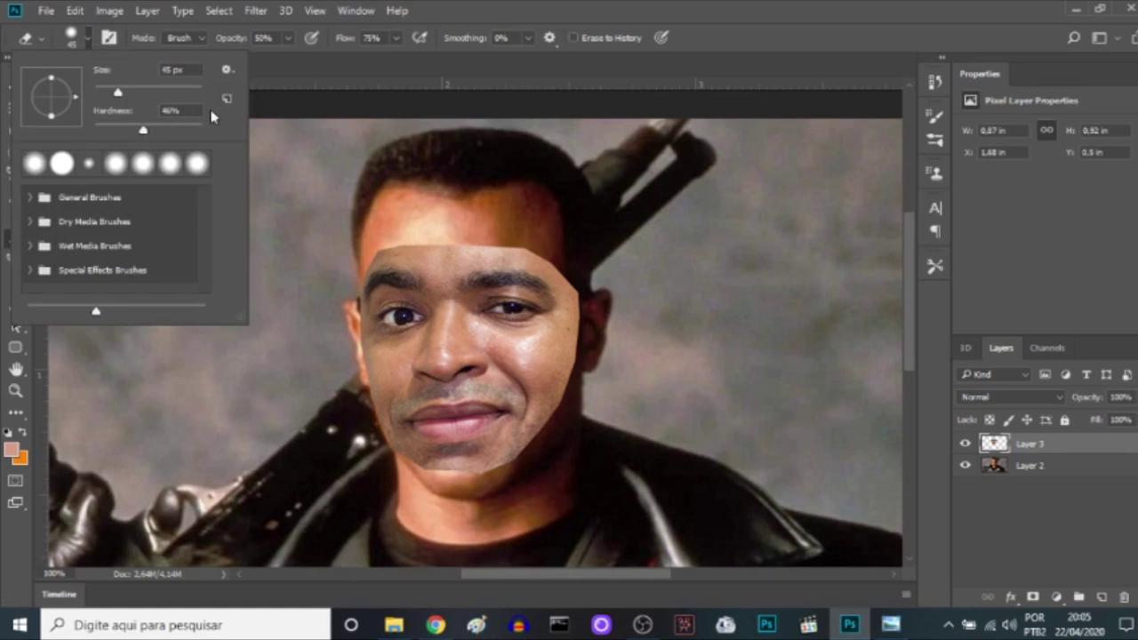
pyautogui.moveTo(143, 132)
pyautogui.mouseDown()
pyautogui.moveTo(201, 127)
pyautogui.moveTo(99, 133)
pyautogui.mouseUp()
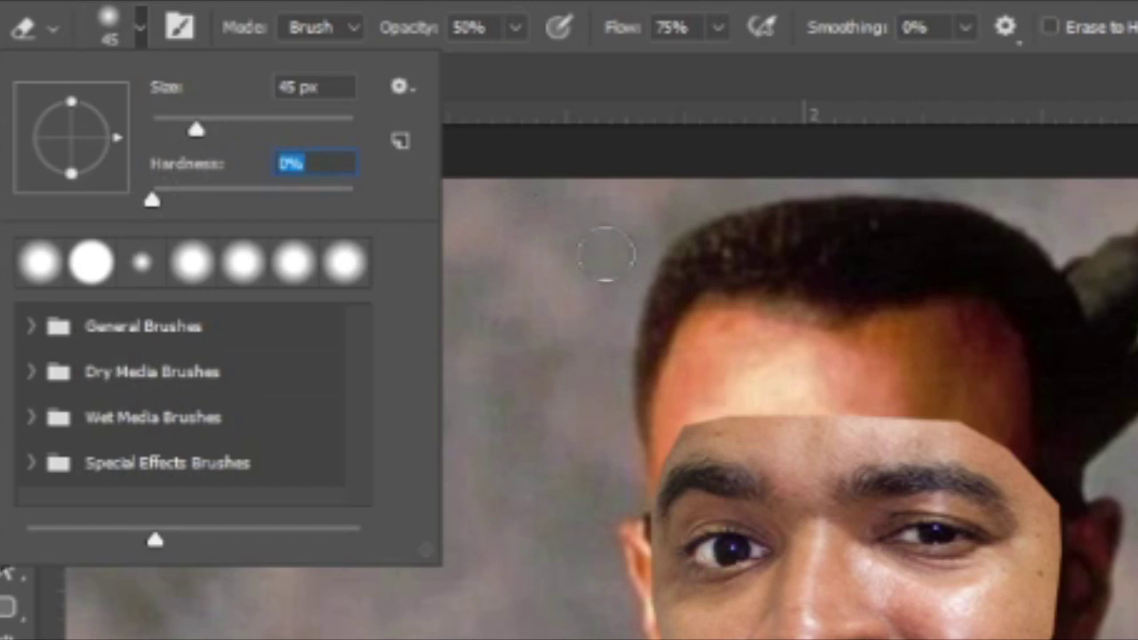
pyautogui.moveTo(196, 127); pyautogui.dragTo(223, 129)
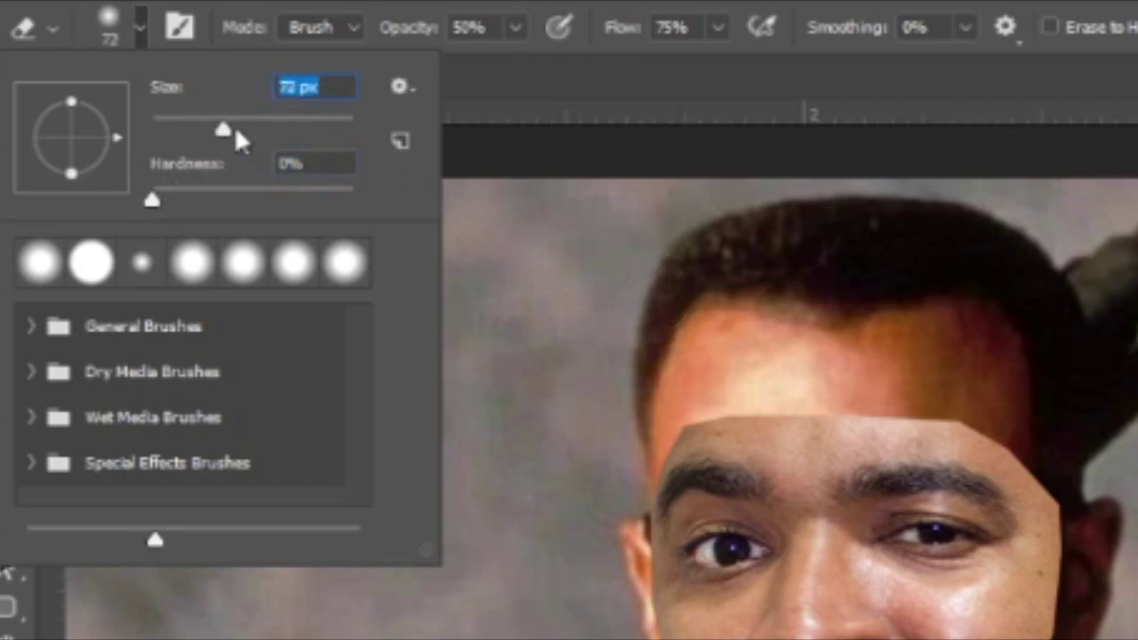
pyautogui.moveTo(224, 129); pyautogui.dragTo(250, 130)
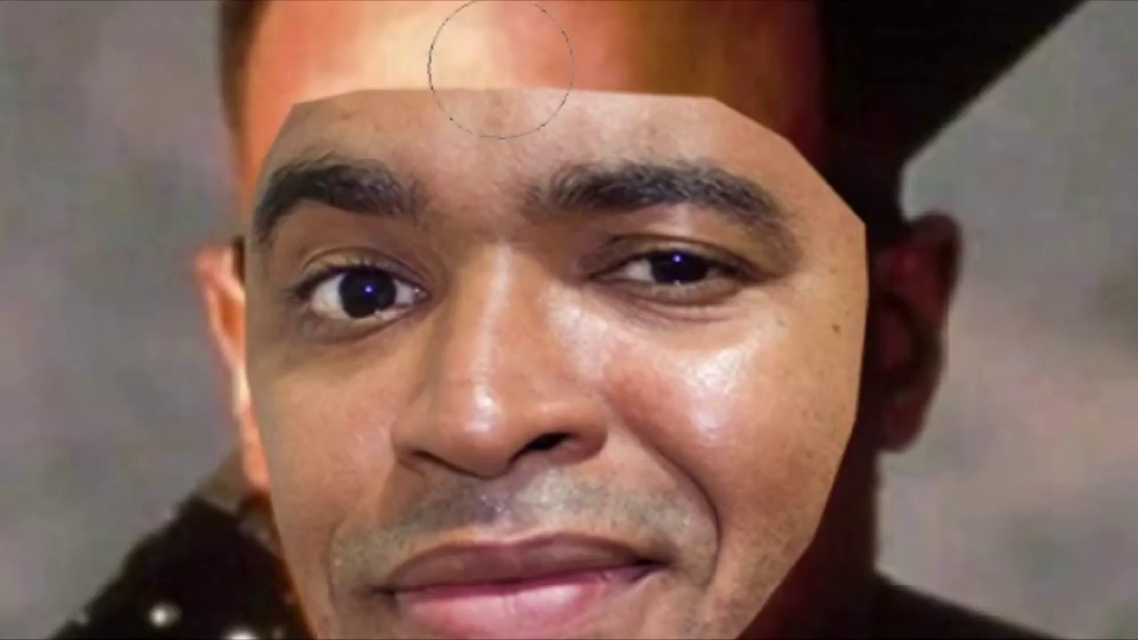
# Softly erase Layer 3's edges at the forehead, temples, jaw and chin to blend the face
pyautogui.moveTo(486, 56)
pyautogui.mouseDown()
pyautogui.moveTo(461, 38)
pyautogui.moveTo(400, 36)
pyautogui.moveTo(414, 51)
pyautogui.moveTo(689, 14)
pyautogui.moveTo(533, 5)
pyautogui.moveTo(571, 7)
pyautogui.moveTo(475, 45)
pyautogui.moveTo(290, 73)
pyautogui.moveTo(324, 40)
pyautogui.moveTo(619, 36)
pyautogui.moveTo(498, 40)
pyautogui.moveTo(459, 71)
pyautogui.moveTo(411, 63)
pyautogui.moveTo(340, 73)
pyautogui.mouseUp()
pyautogui.moveTo(536, 65); pyautogui.dragTo(650, 67)
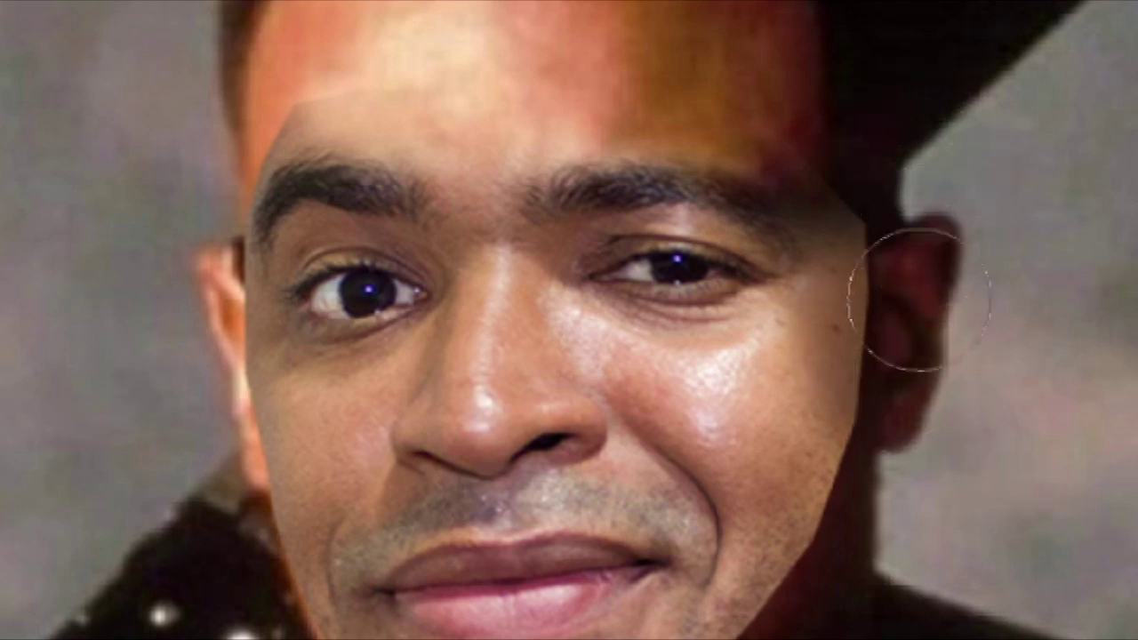
pyautogui.moveTo(901, 300)
pyautogui.mouseDown()
pyautogui.moveTo(851, 140)
pyautogui.moveTo(916, 291)
pyautogui.moveTo(838, 545)
pyautogui.moveTo(746, 551)
pyautogui.mouseUp()
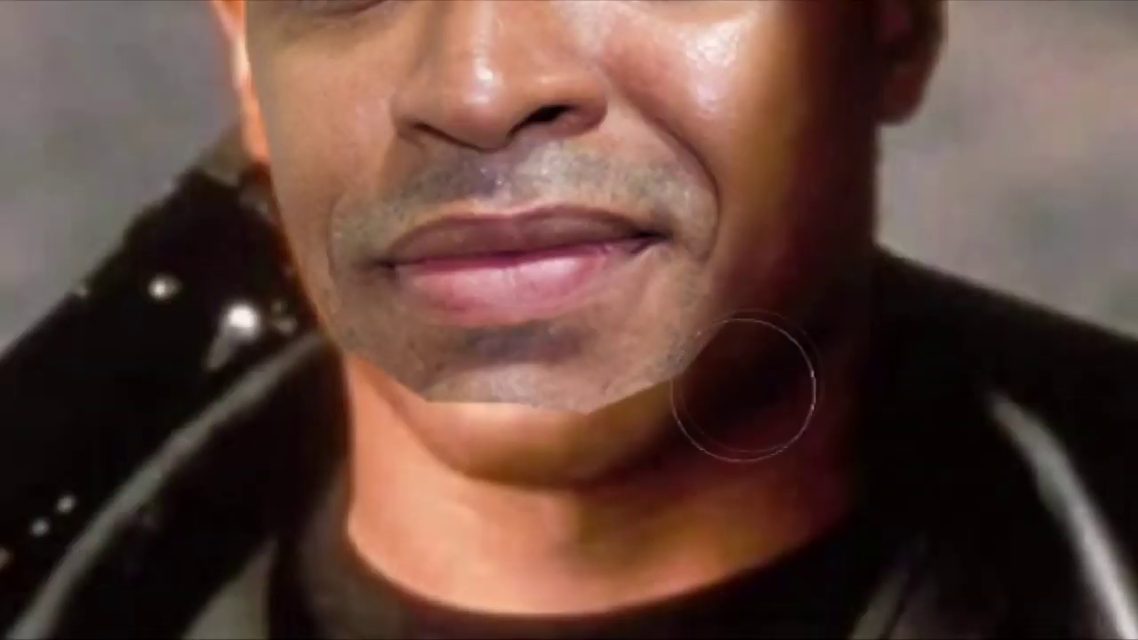
pyautogui.moveTo(744, 386); pyautogui.dragTo(769, 322)
pyautogui.moveTo(462, 373)
pyautogui.mouseDown()
pyautogui.moveTo(355, 437)
pyautogui.moveTo(381, 457)
pyautogui.moveTo(266, 300)
pyautogui.moveTo(272, 377)
pyautogui.mouseUp()
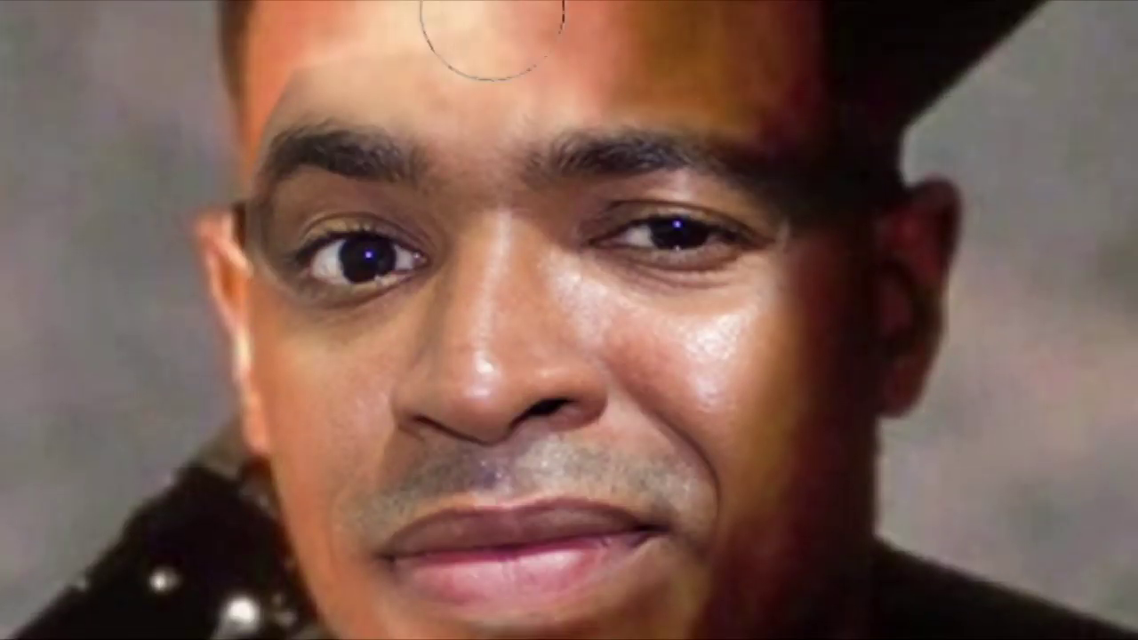
pyautogui.moveTo(489, 30)
pyautogui.mouseDown()
pyautogui.moveTo(302, 107)
pyautogui.moveTo(191, 134)
pyautogui.mouseUp()
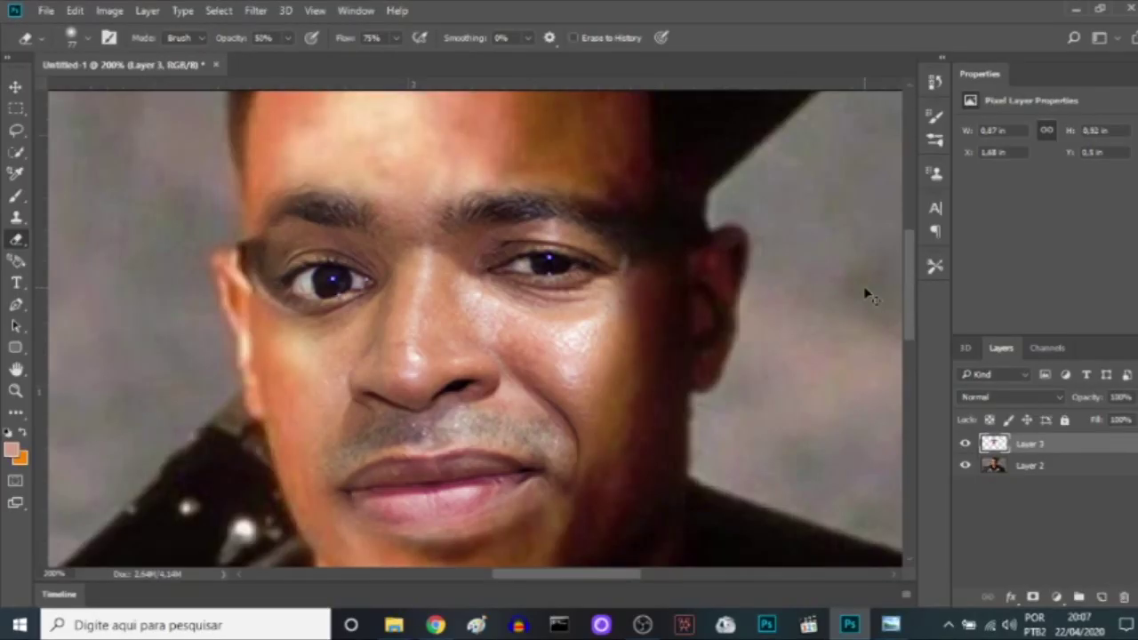
pyautogui.hotkey('ctrl', '-')
pyautogui.hotkey('ctrl', '-')
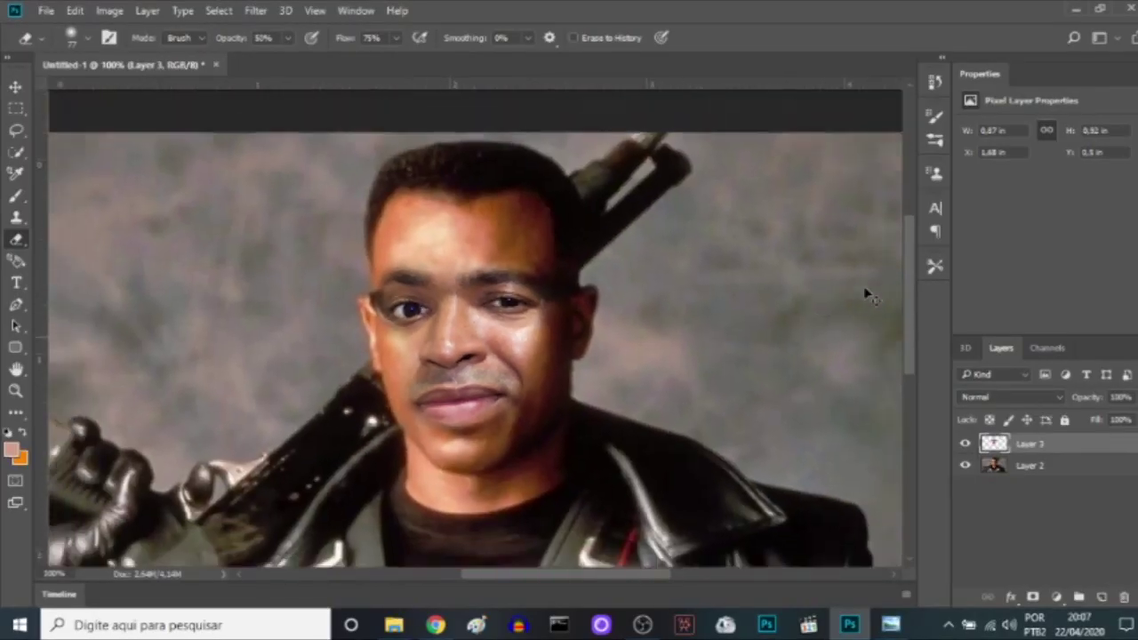
pyautogui.hotkey('ctrl', '+')
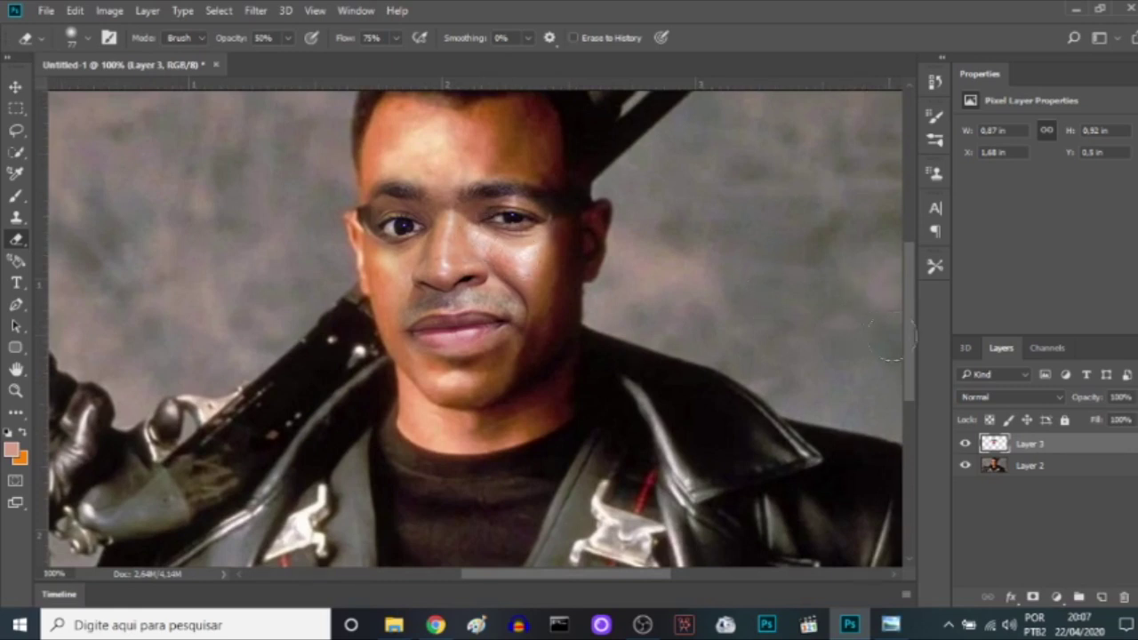
pyautogui.moveTo(906, 355); pyautogui.dragTo(908, 336)
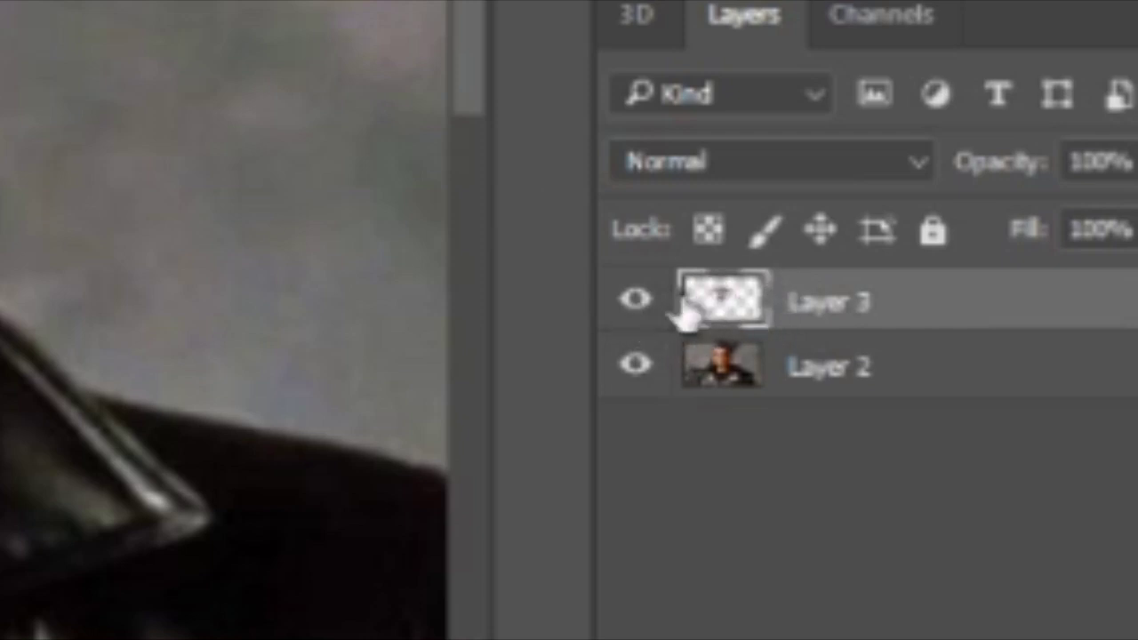
pyautogui.click(639, 307)
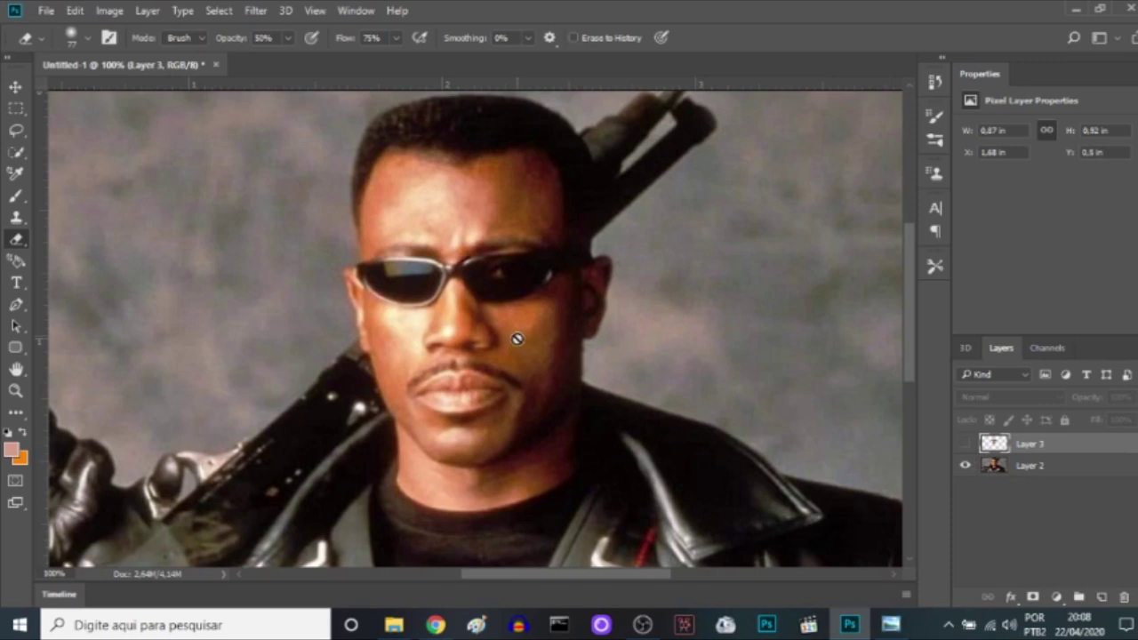
# Zoom in and trace a Pen path around both sunglass lenses, closing it at the start
pyautogui.click(16, 307)
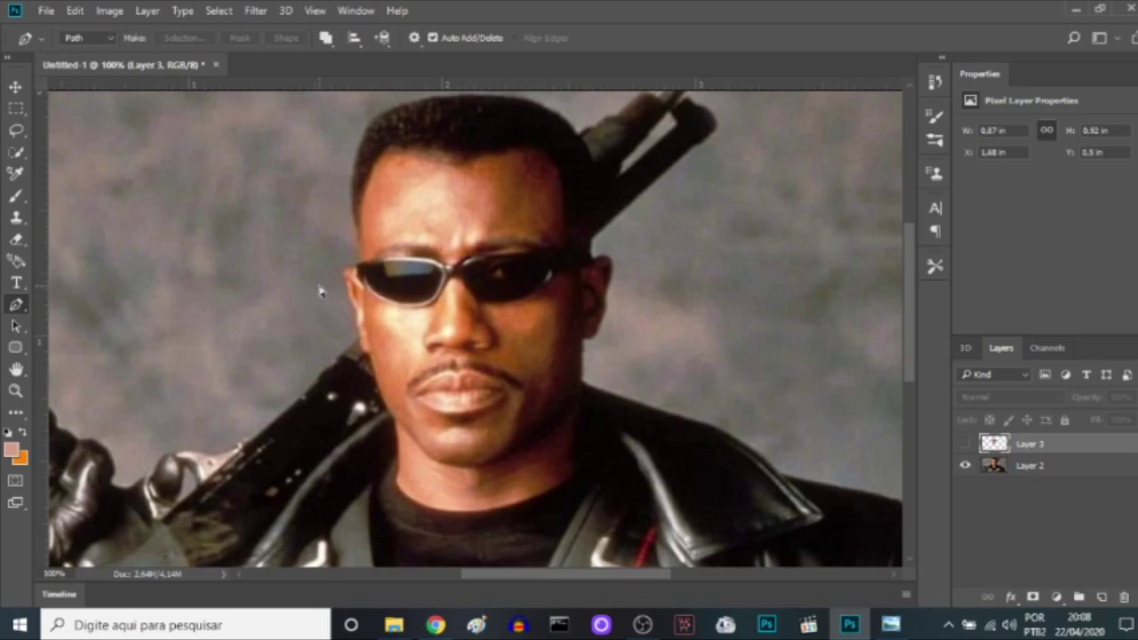
pyautogui.hotkey('ctrl', '+')
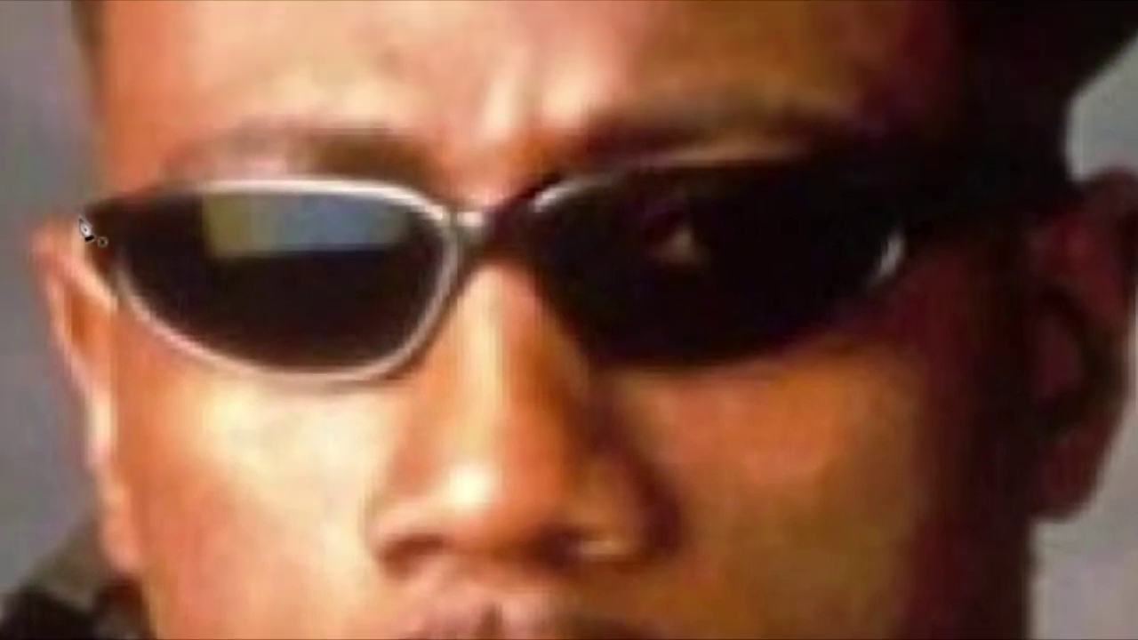
pyautogui.click(85, 253)
pyautogui.click(107, 281)
pyautogui.moveTo(287, 384); pyautogui.dragTo(312, 386)
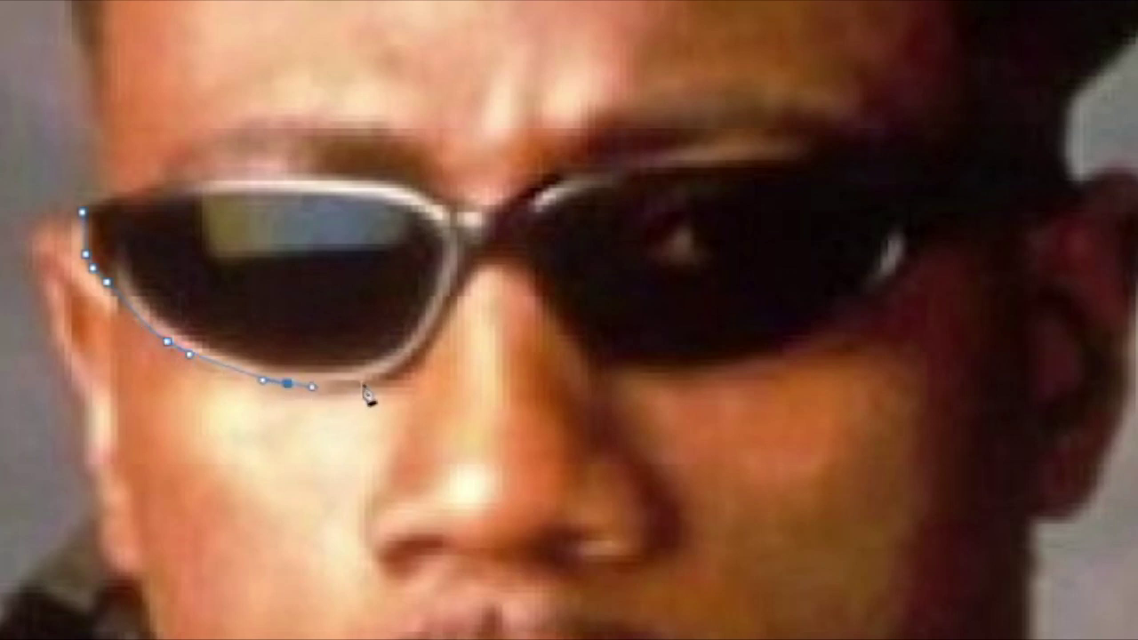
pyautogui.moveTo(427, 334); pyautogui.dragTo(439, 320)
pyautogui.moveTo(458, 278); pyautogui.dragTo(462, 273)
pyautogui.moveTo(472, 242); pyautogui.dragTo(493, 240)
pyautogui.click(510, 240)
pyautogui.click(538, 272)
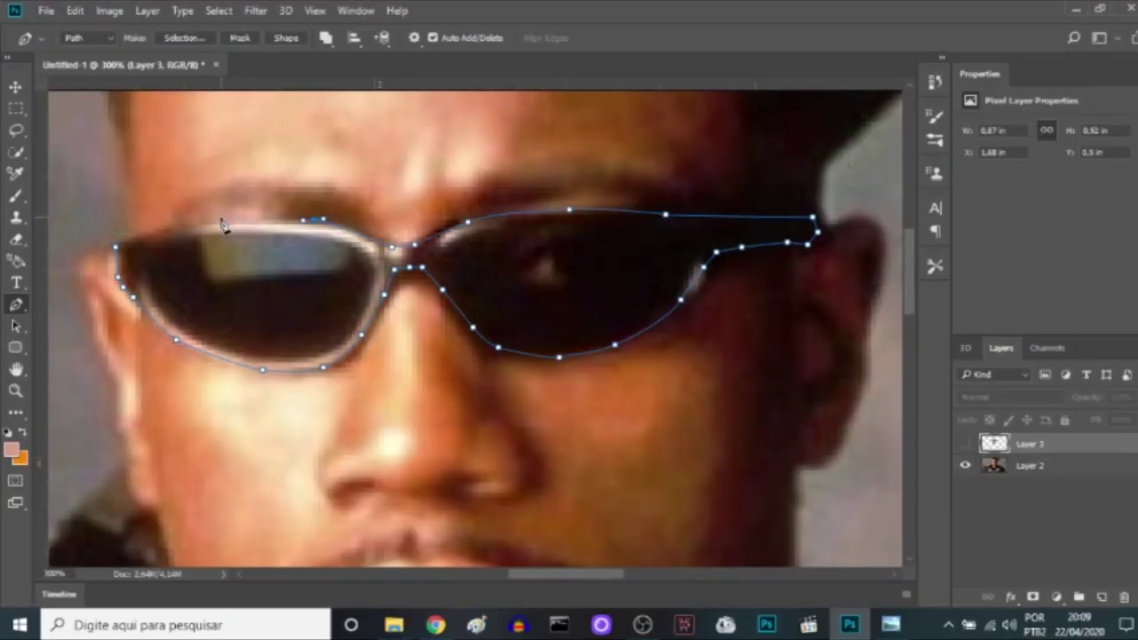
pyautogui.click(212, 216)
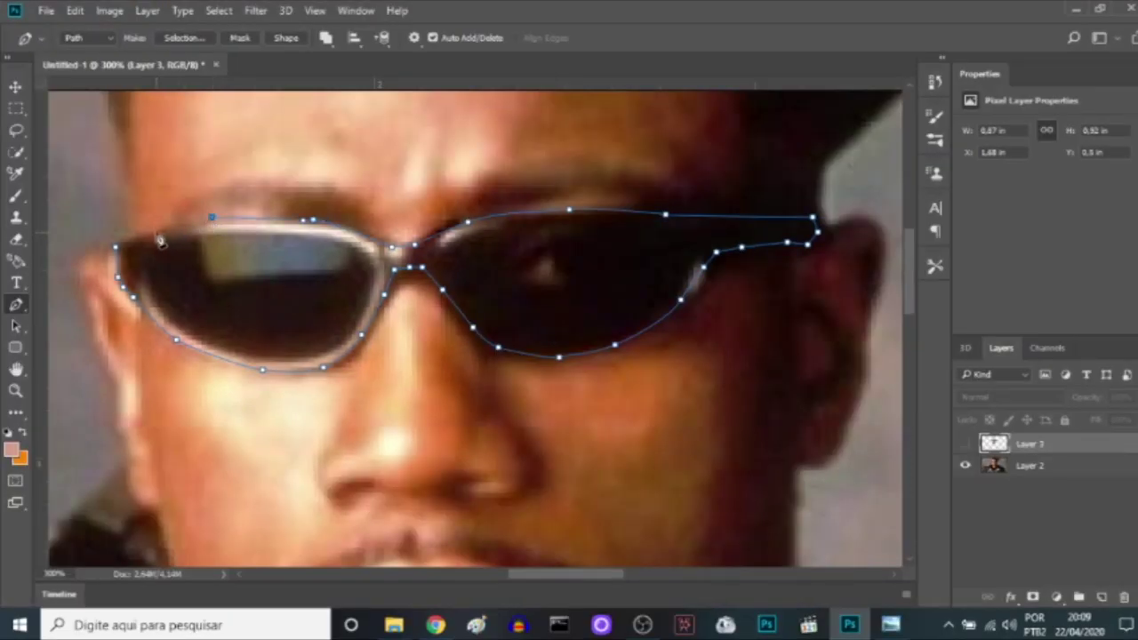
pyautogui.click(116, 246)
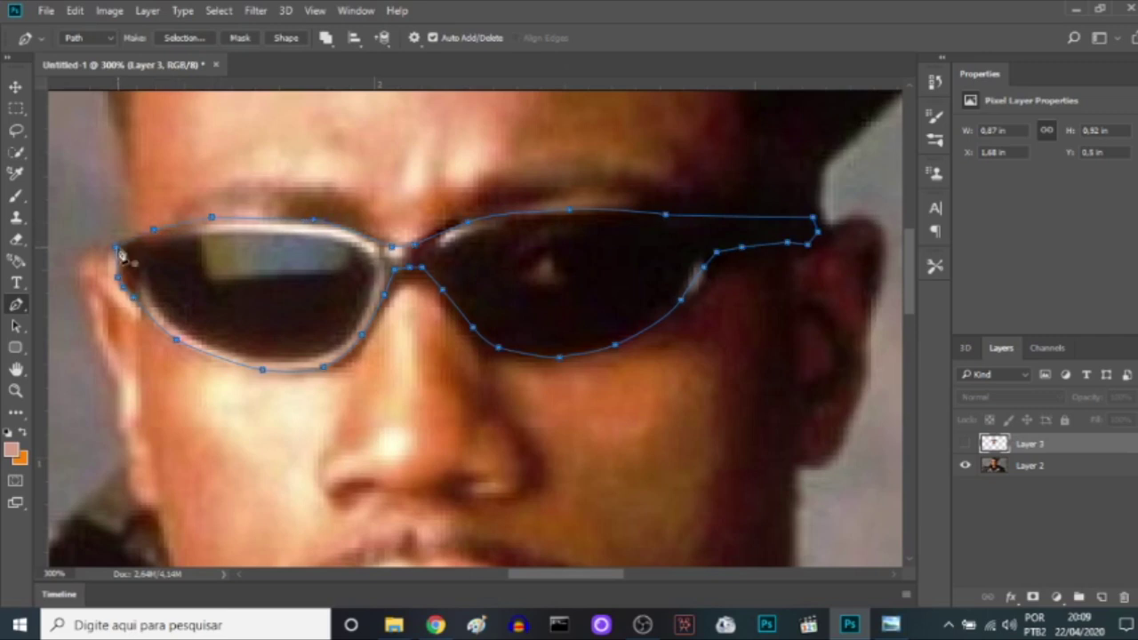
# Turn the sunglasses path into a selection with 0 px feather and unhide Layer 3
pyautogui.rightClick(221, 264)
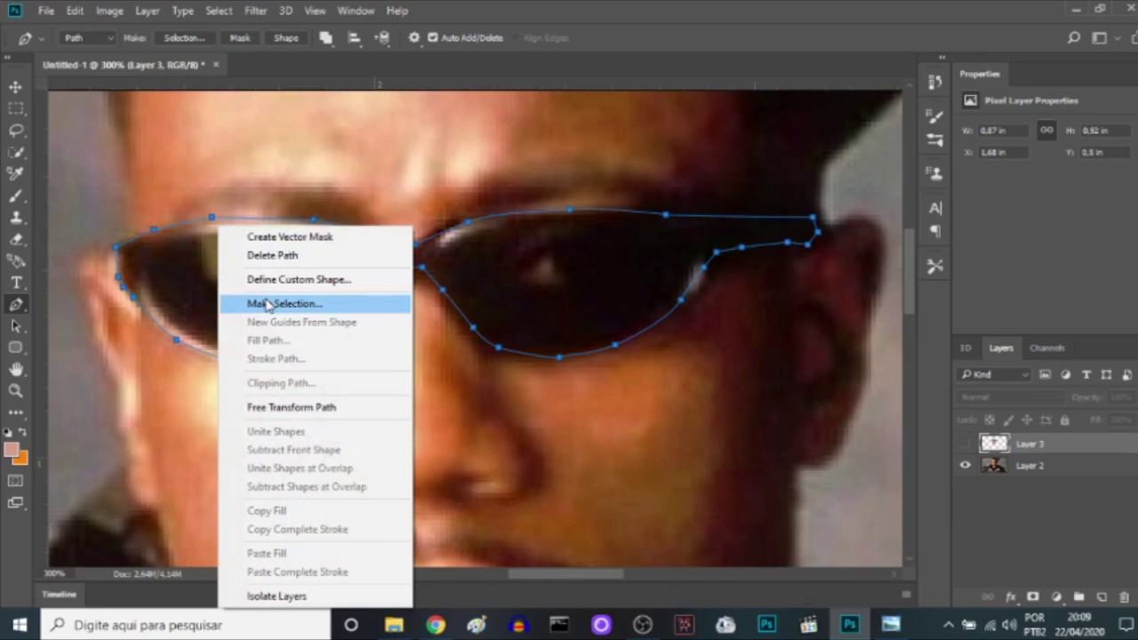
pyautogui.click(346, 304)
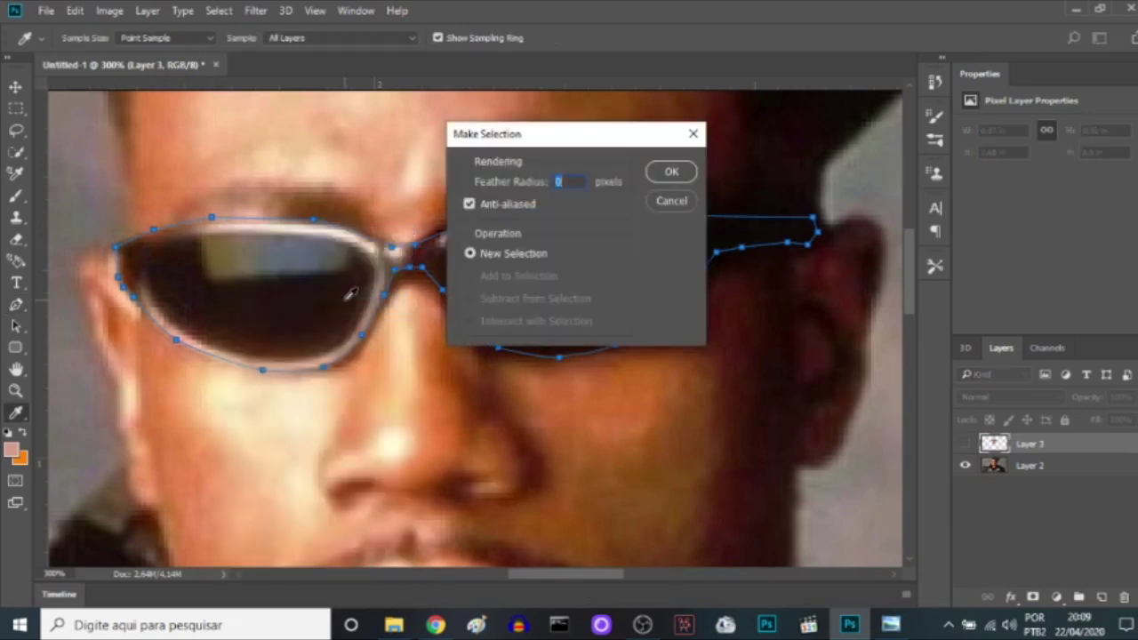
pyautogui.click(672, 171)
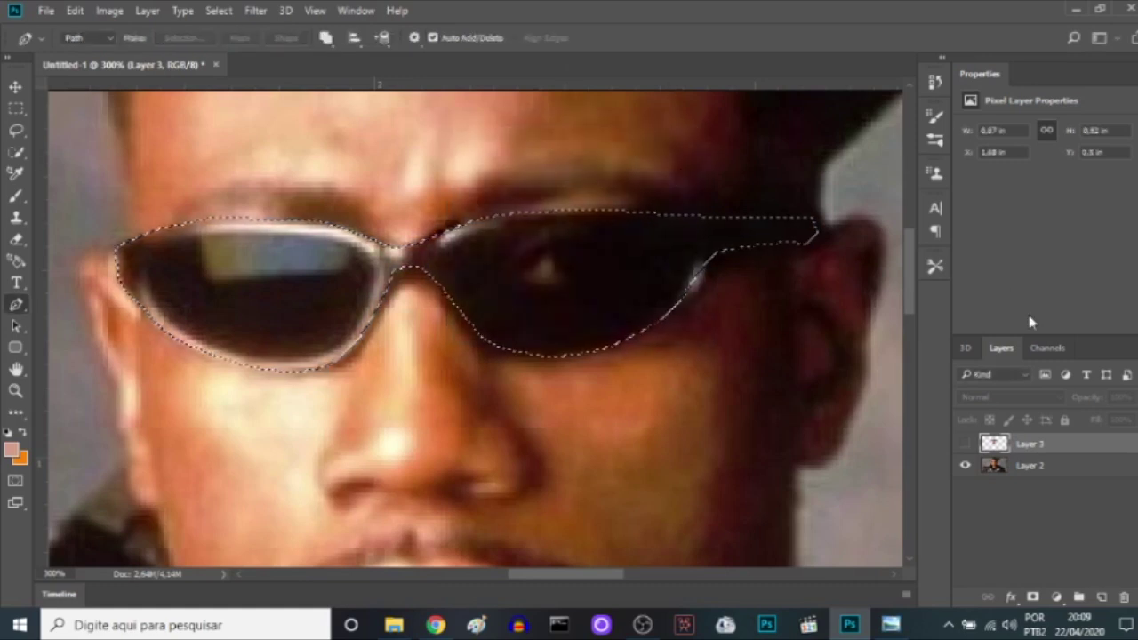
pyautogui.click(966, 446)
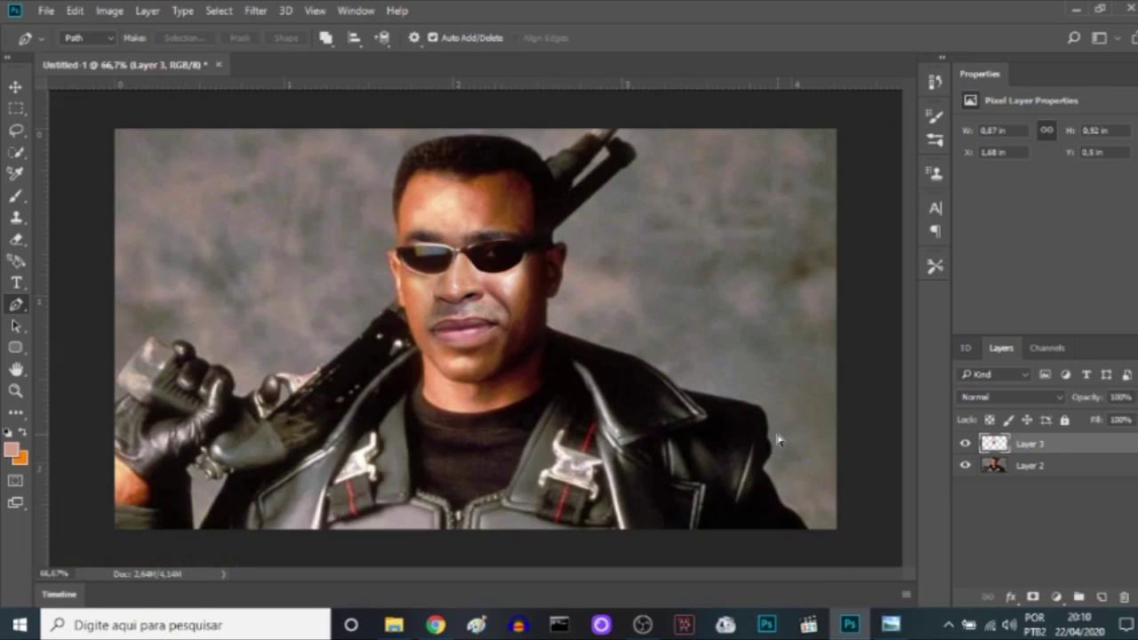
# At 100% zoom, nudge Layer 3's face slightly with the Move tool so X reads 1.69 in
pyautogui.hotkey('ctrl', '+')
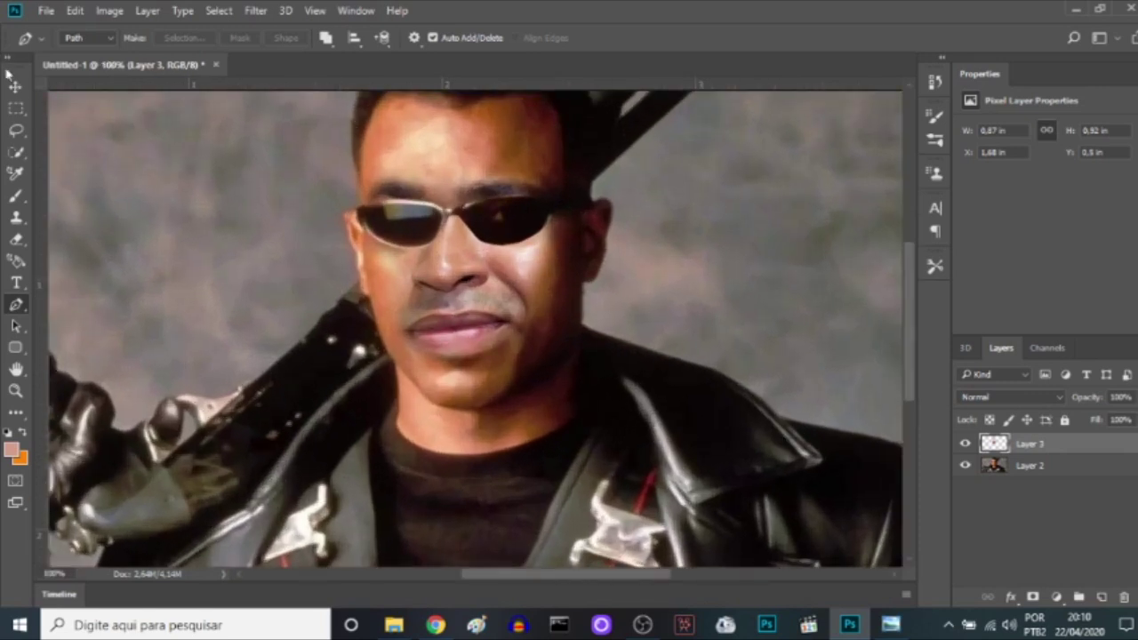
pyautogui.click(16, 86)
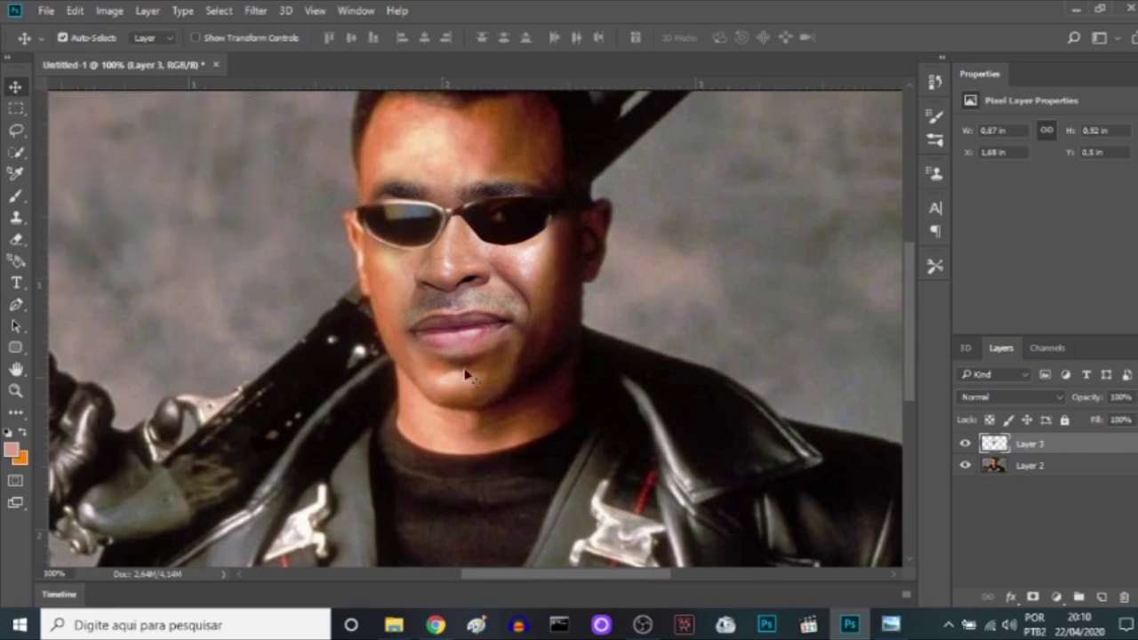
pyautogui.moveTo(916, 340); pyautogui.dragTo(918, 322)
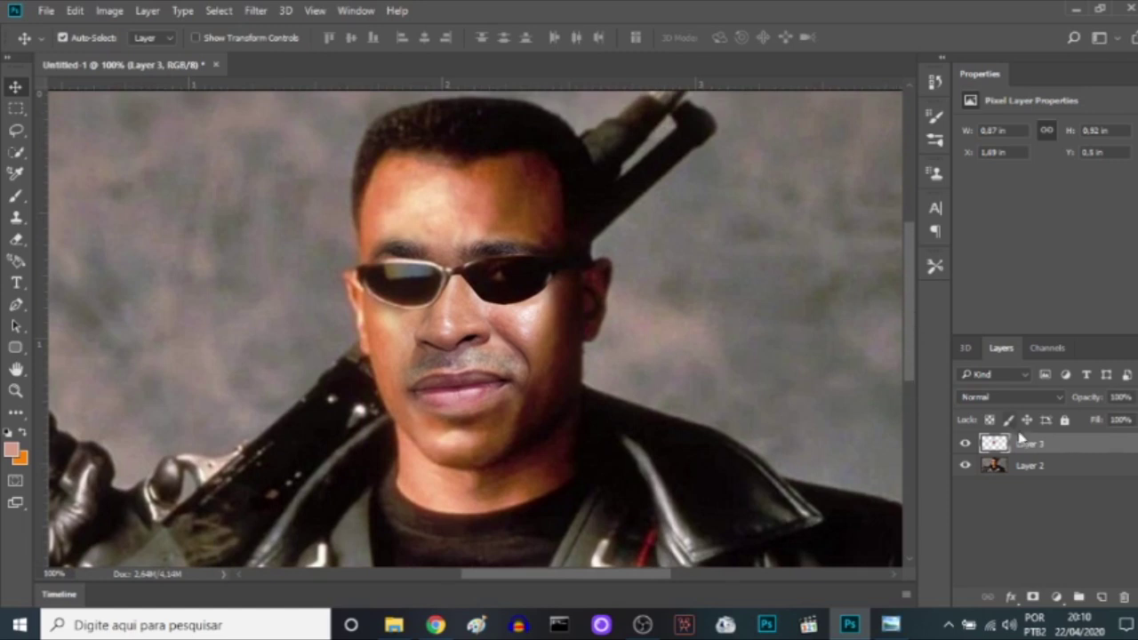
# Free-transform Layer 3: distort its lower-left corner, shift it 2 px left and rotate about -1.6°
pyautogui.hotkey('ctrl', 't')
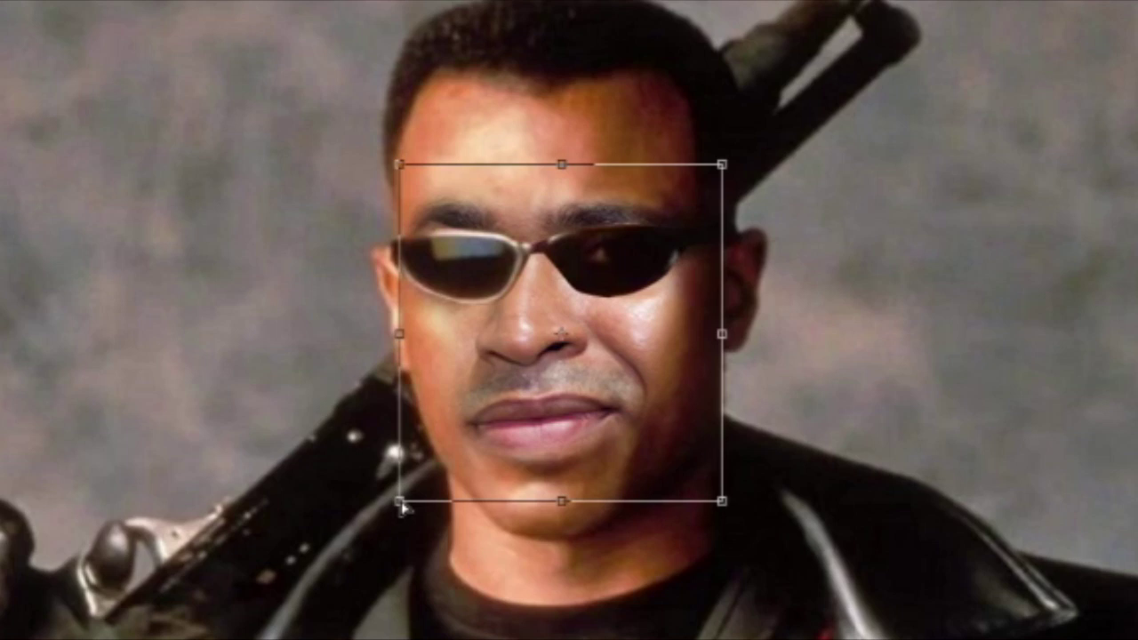
pyautogui.moveTo(402, 504); pyautogui.dragTo(421, 485)
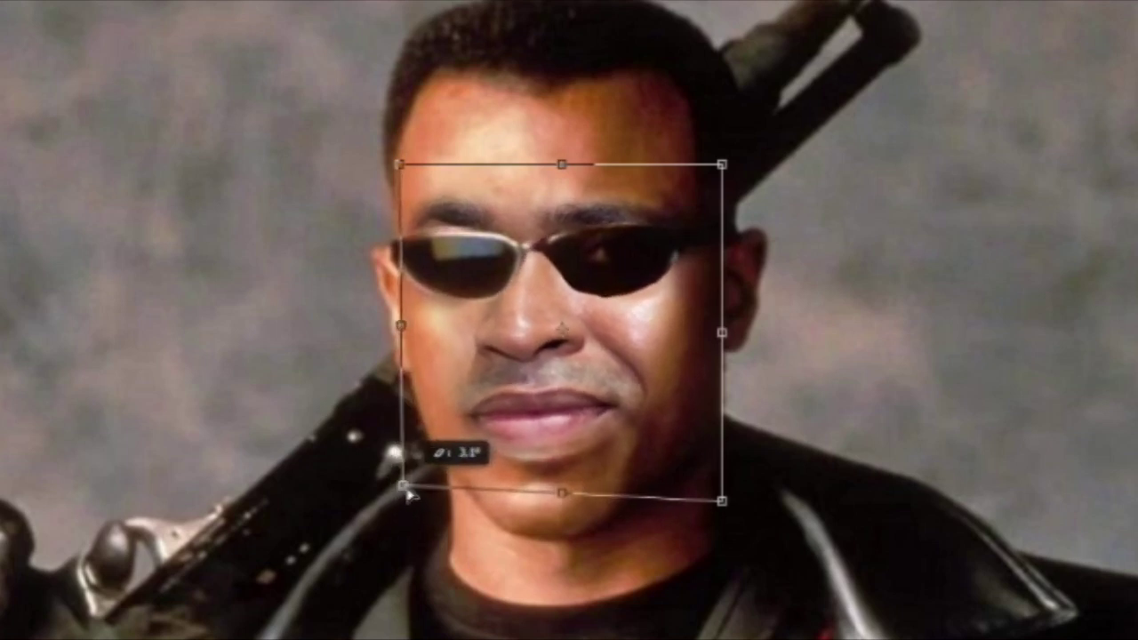
pyautogui.moveTo(421, 485)
pyautogui.mouseDown()
pyautogui.moveTo(412, 500)
pyautogui.moveTo(376, 507)
pyautogui.moveTo(411, 498)
pyautogui.moveTo(398, 507)
pyautogui.mouseUp()
pyautogui.moveTo(398, 509); pyautogui.dragTo(402, 507)
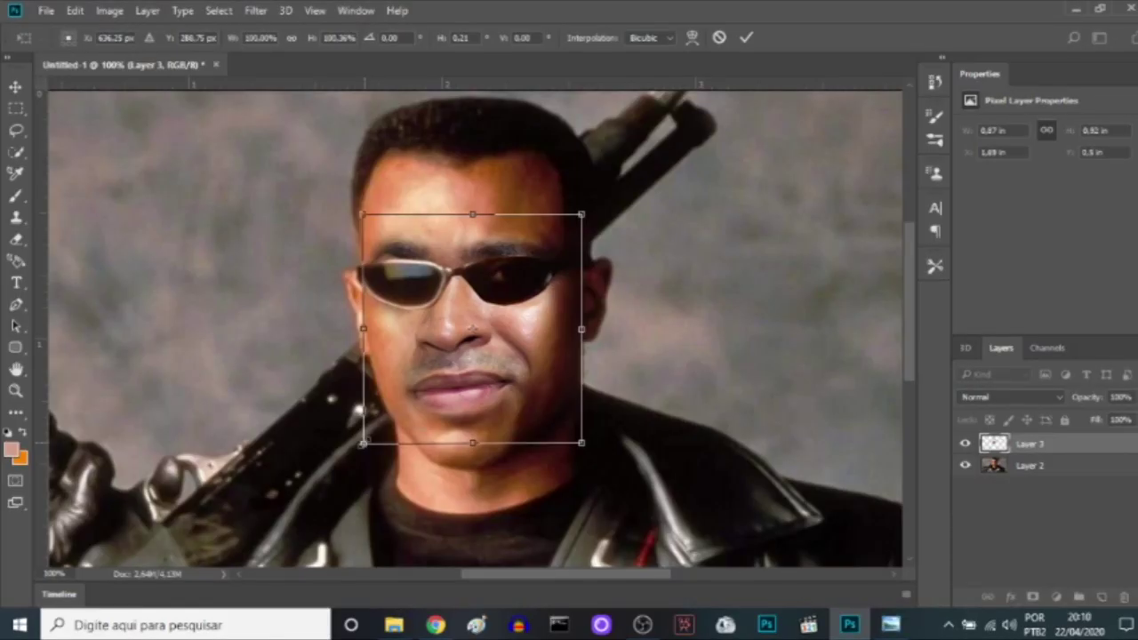
pyautogui.press('Left')
pyautogui.press('Left')
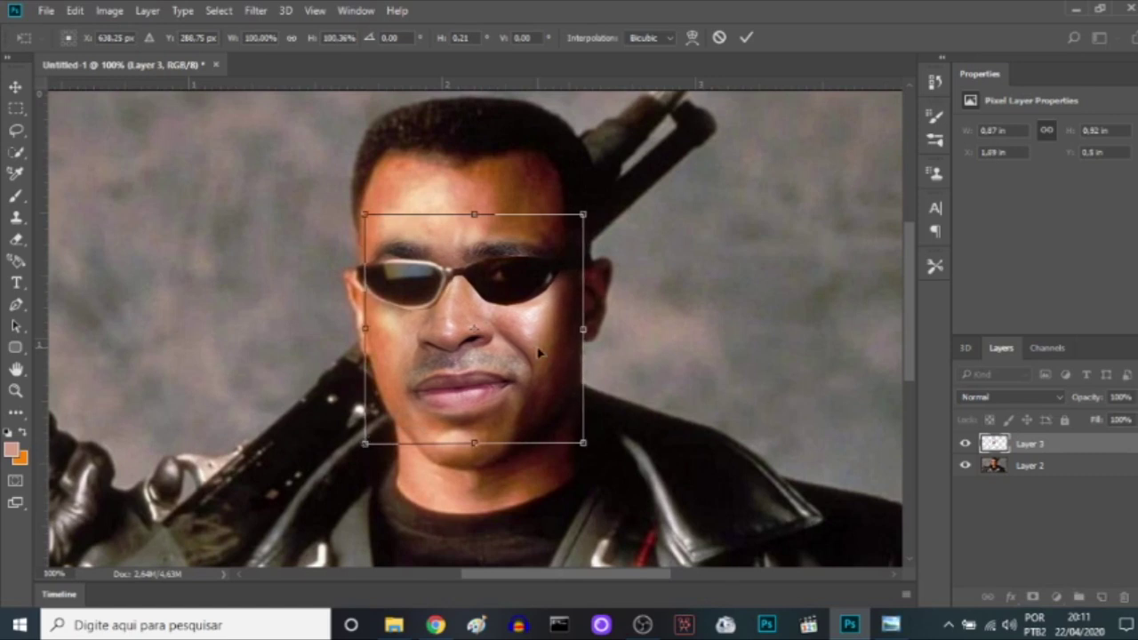
pyautogui.moveTo(624, 203); pyautogui.dragTo(617, 195)
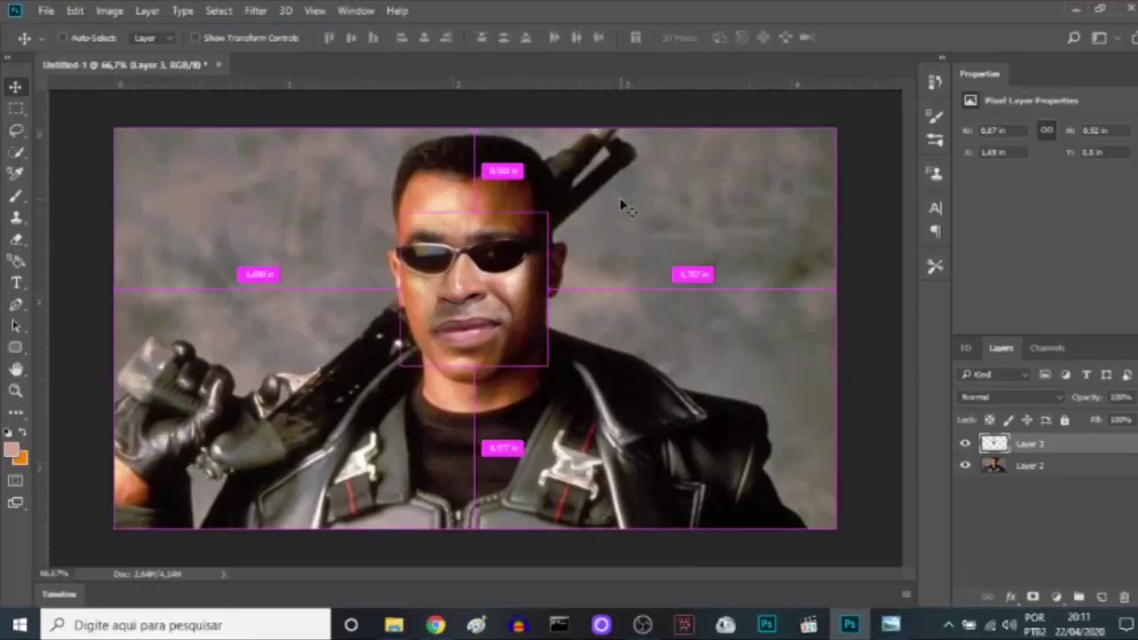
pyautogui.press('ctrl')
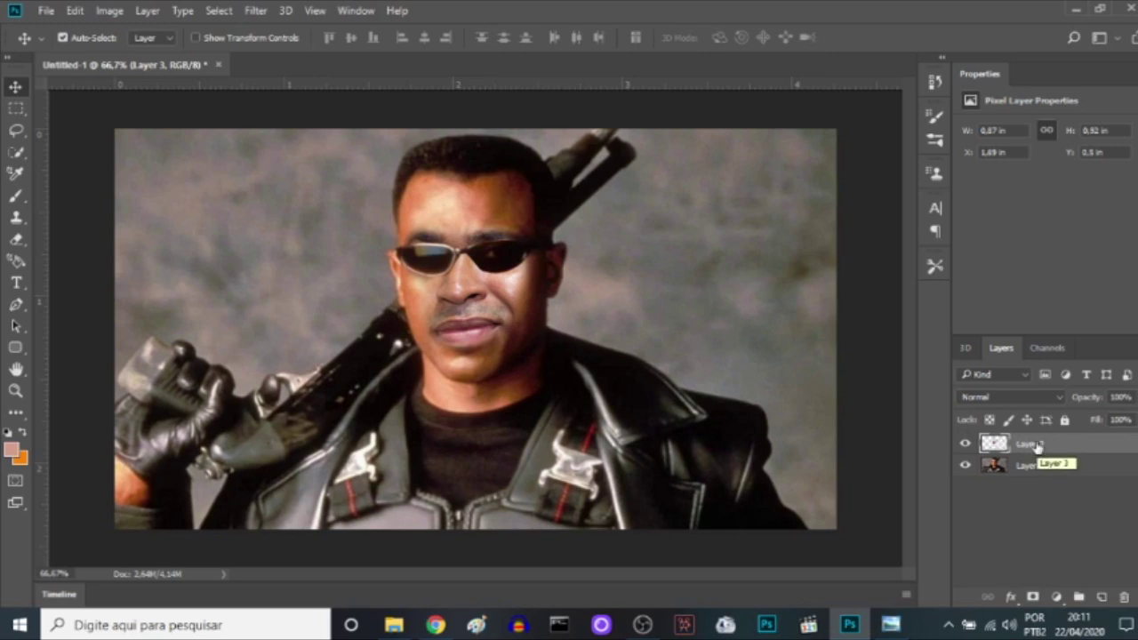
# Open Camera Raw on the face cutout and raise Clarity to +100
pyautogui.hotkey('ctrl', 'shift', 'a')
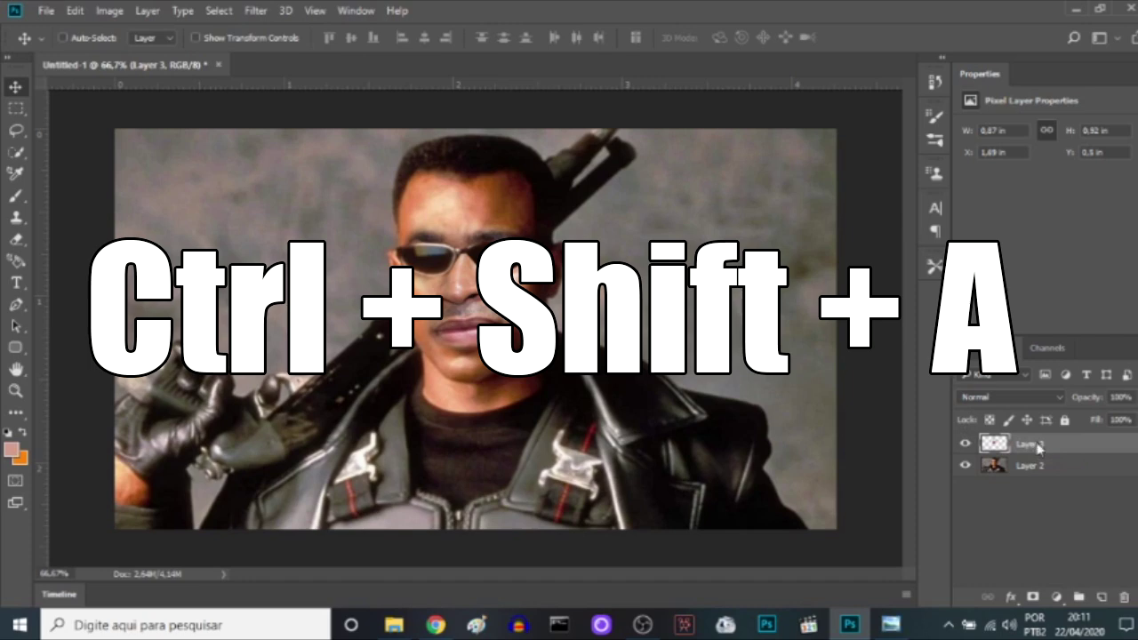
pyautogui.hotkey('ctrl', 'shift', 'a')
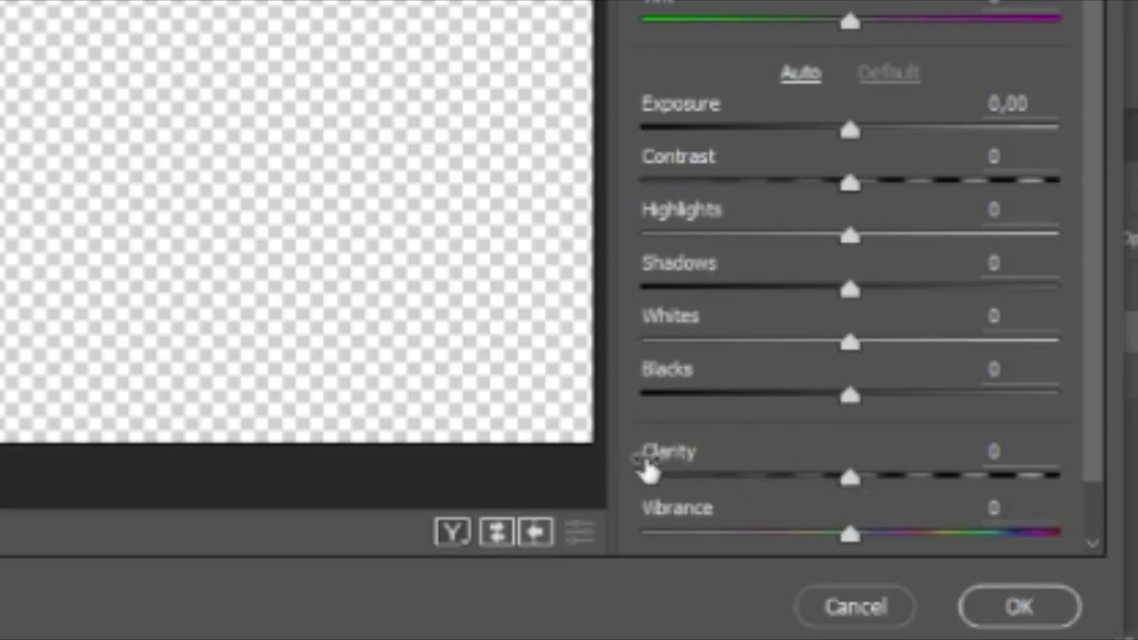
pyautogui.moveTo(859, 481); pyautogui.dragTo(1085, 480)
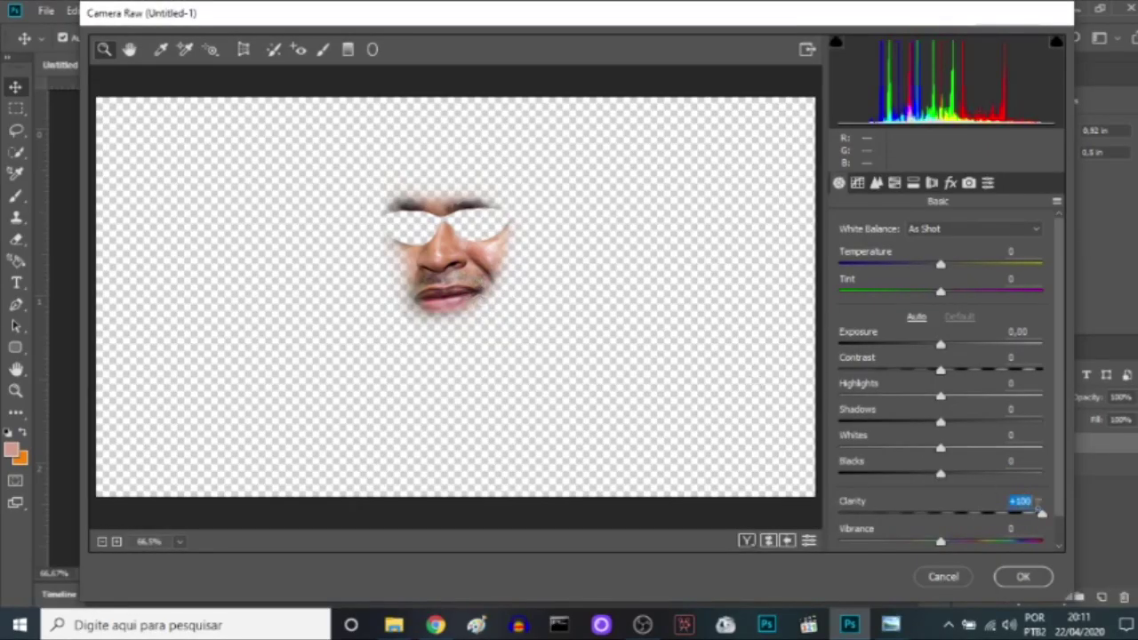
pyautogui.moveTo(1044, 515); pyautogui.dragTo(946, 517)
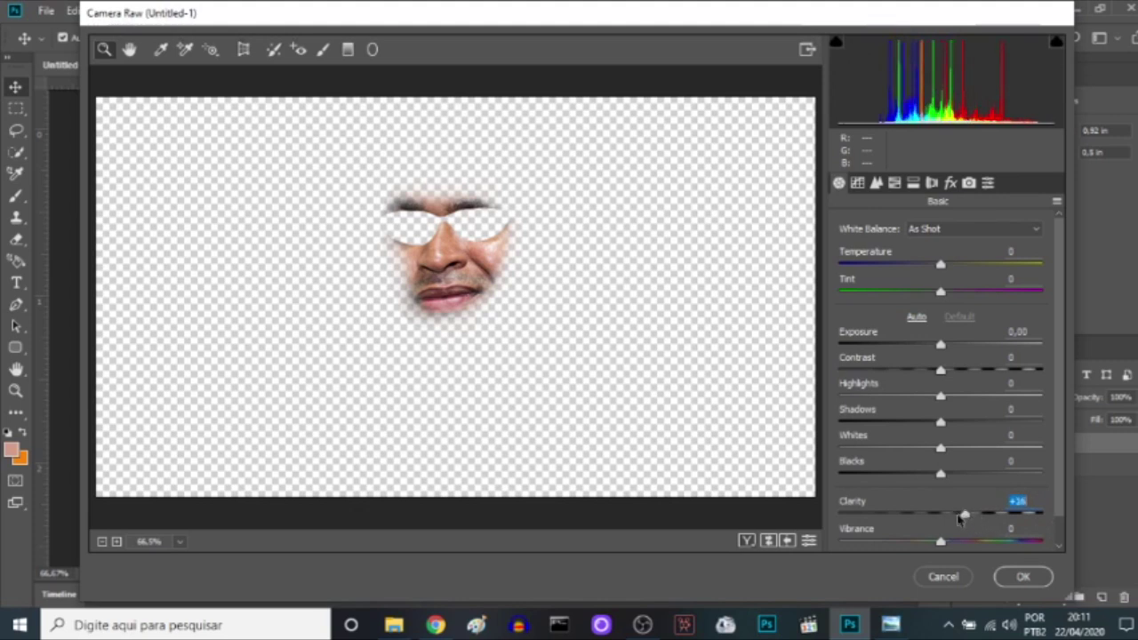
pyautogui.moveTo(946, 518); pyautogui.dragTo(1100, 516)
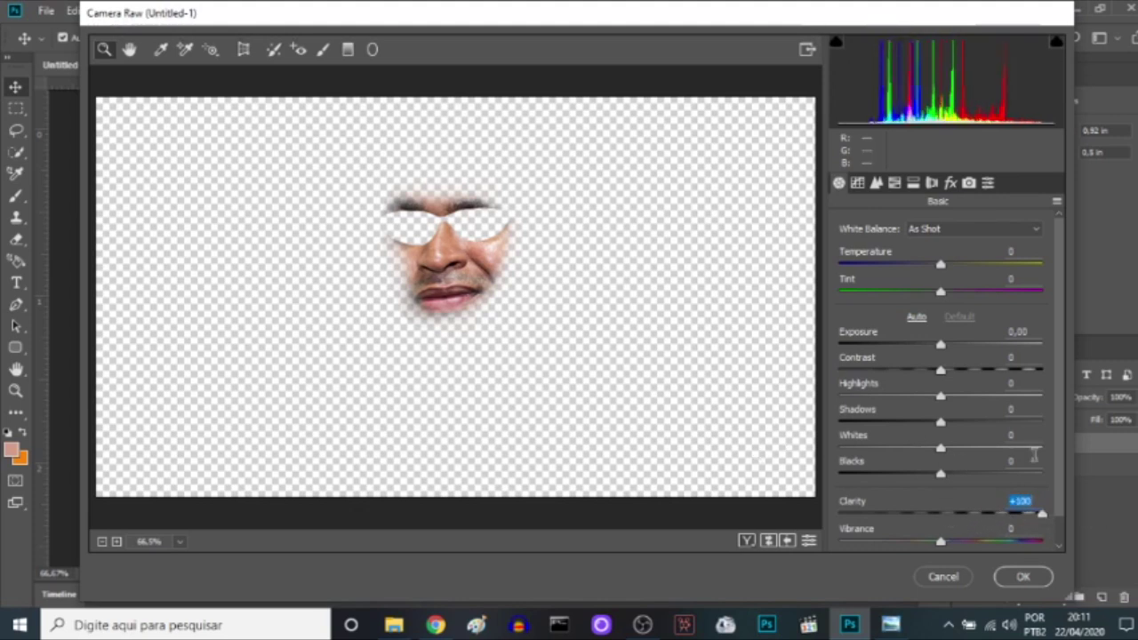
# Set Detail Luminance noise reduction to 72 and apply the Camera Raw filter
pyautogui.click(876, 183)
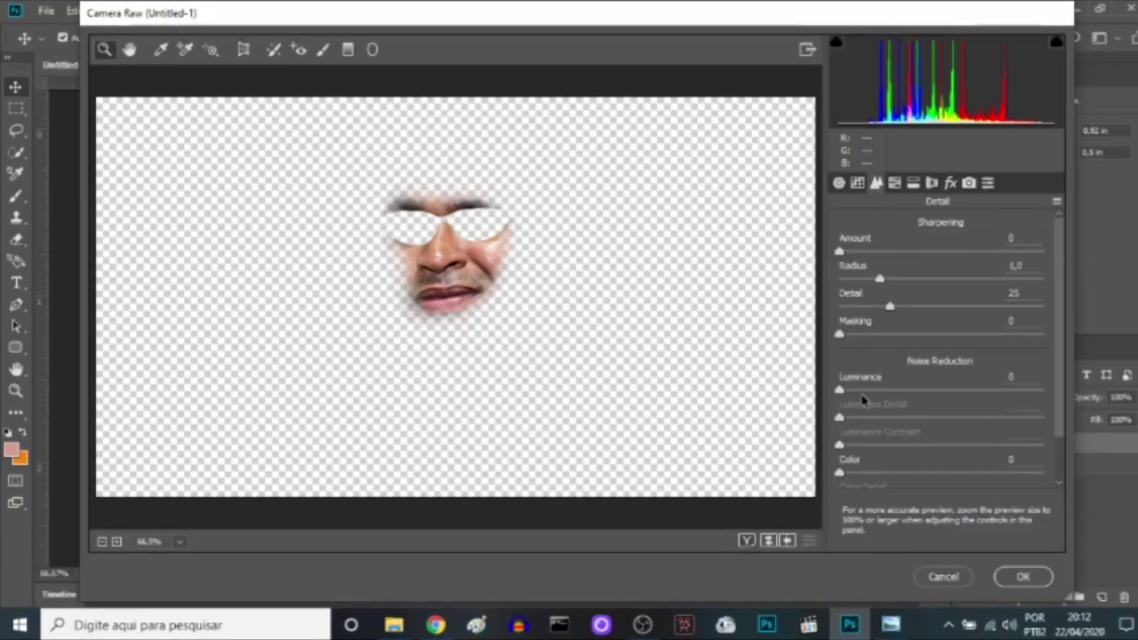
pyautogui.moveTo(839, 391); pyautogui.dragTo(970, 395)
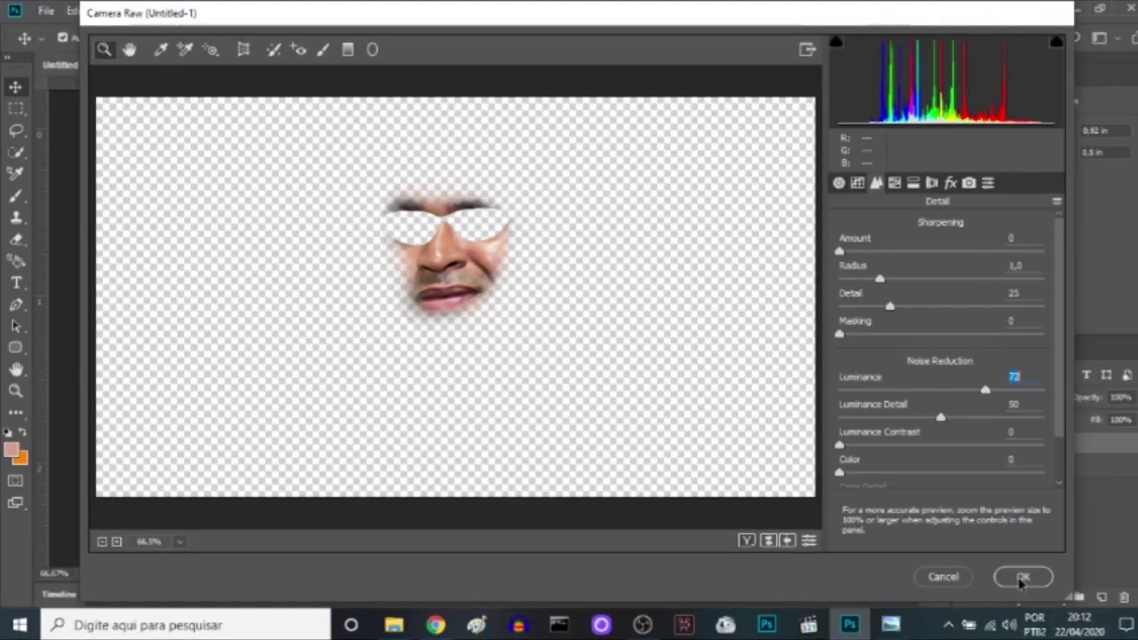
pyautogui.click(1019, 577)
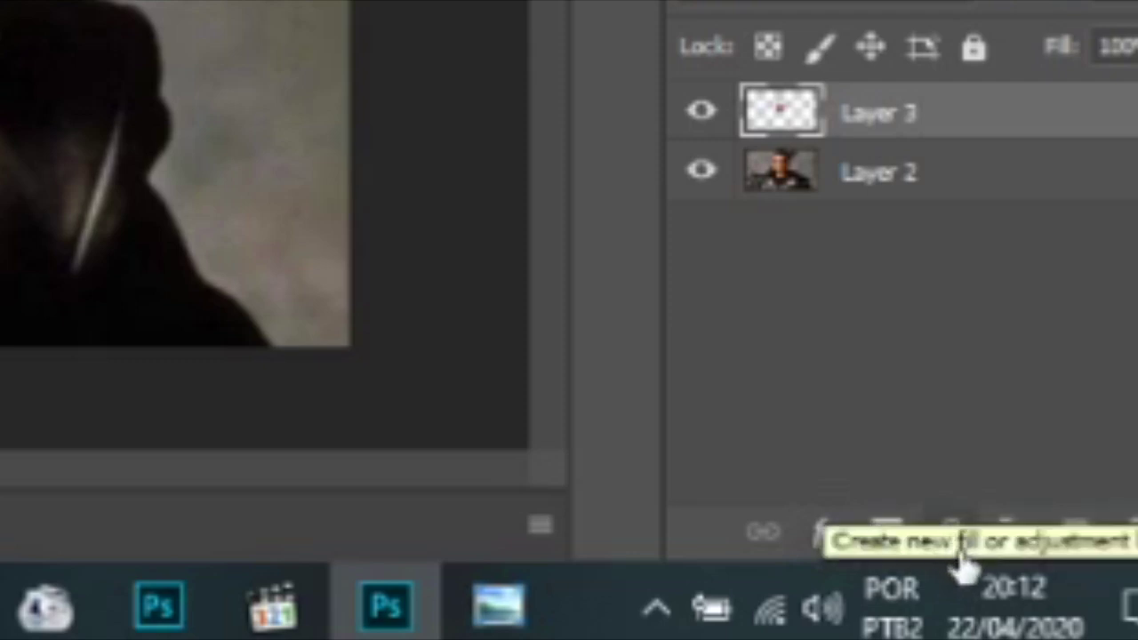
# Add a Hue/Saturation adjustment layer with Lightness -3, clipped to the face layer
pyautogui.click(1045, 597)
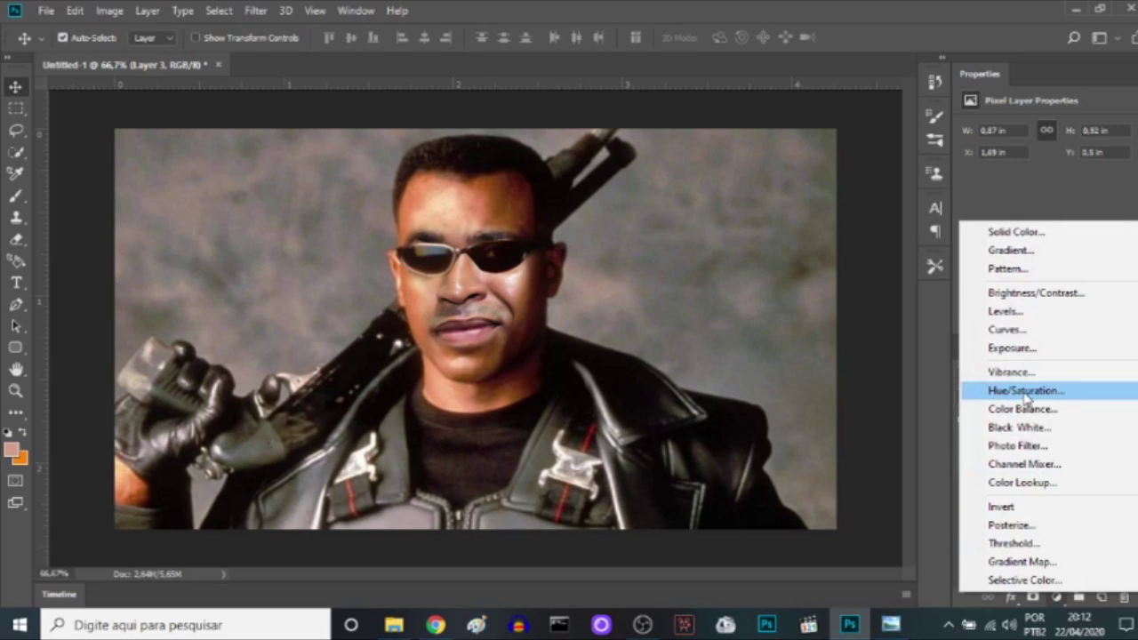
pyautogui.click(1026, 391)
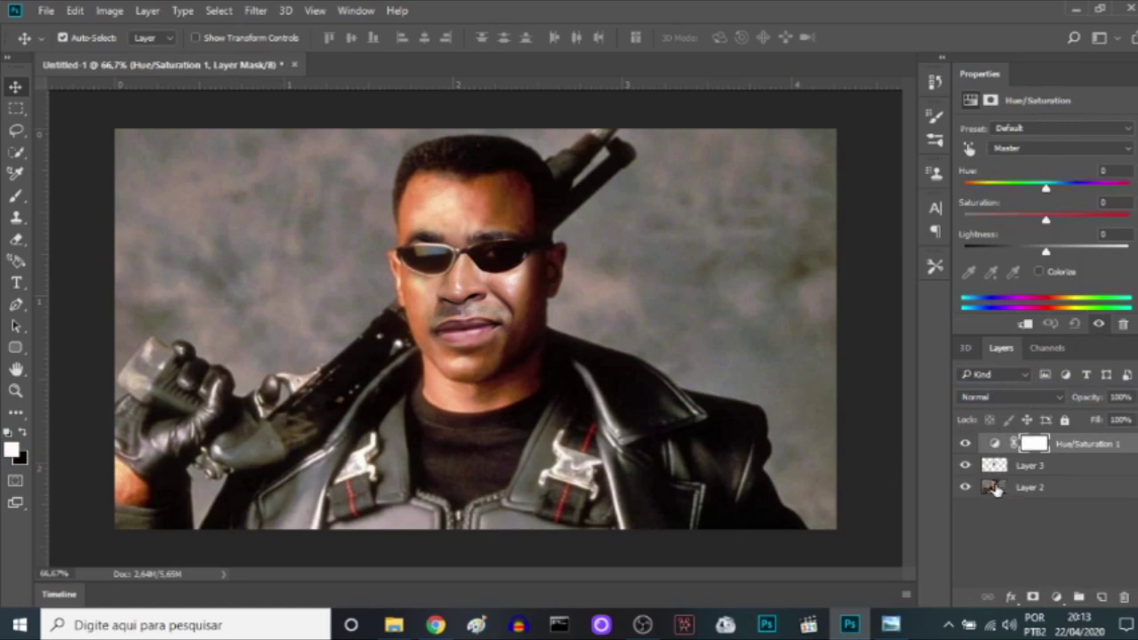
pyautogui.moveTo(1047, 252); pyautogui.dragTo(1011, 249)
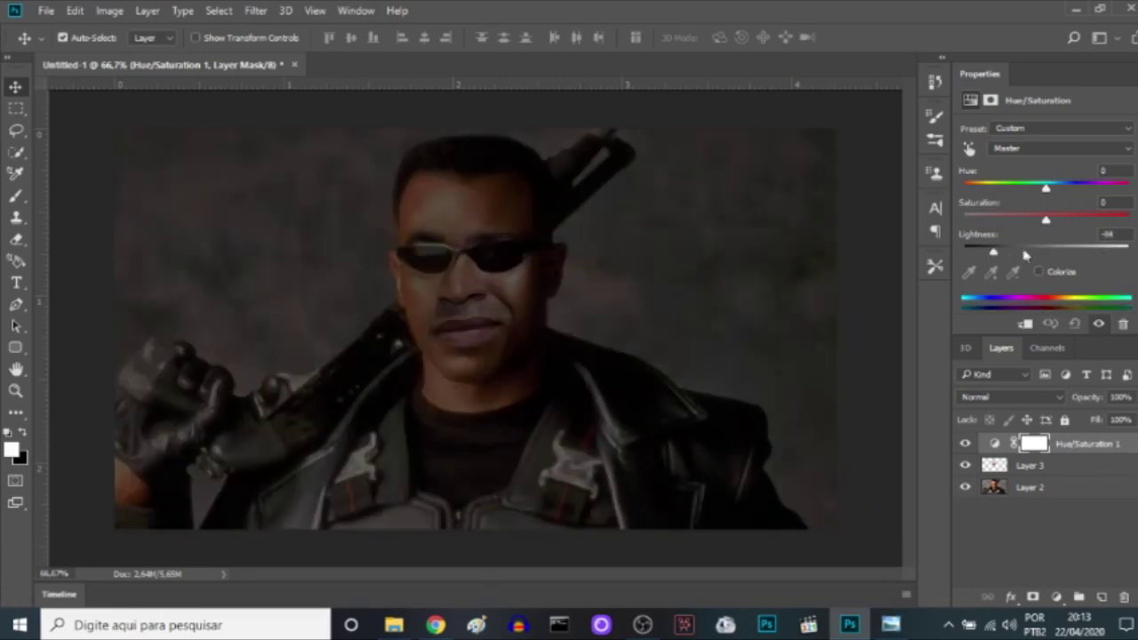
pyautogui.moveTo(1011, 249); pyautogui.dragTo(1044, 249)
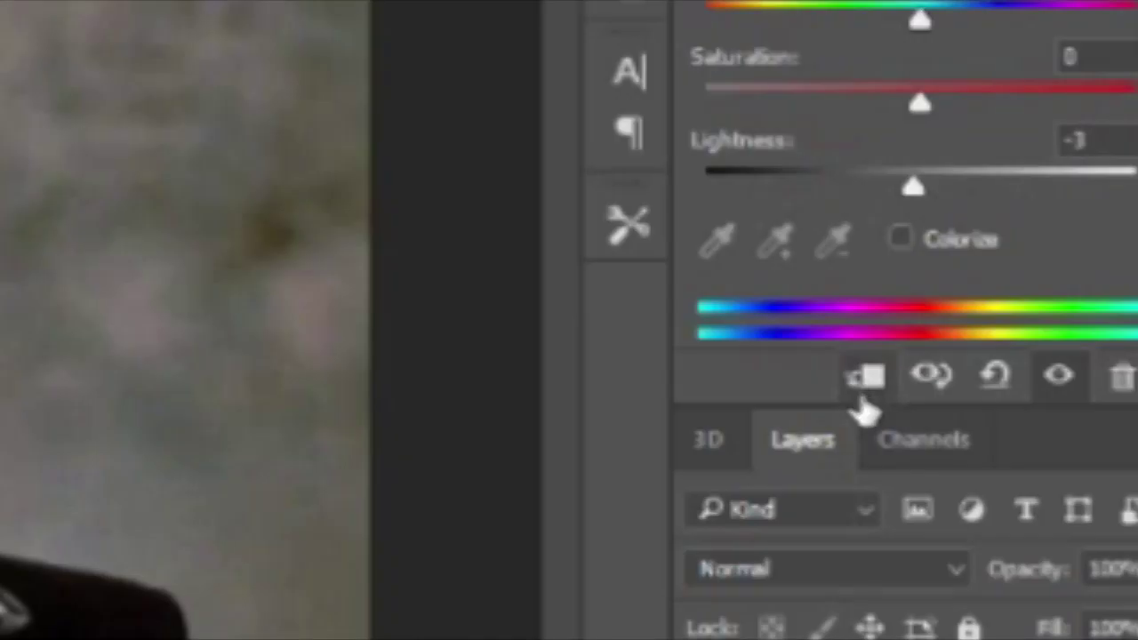
pyautogui.click(870, 378)
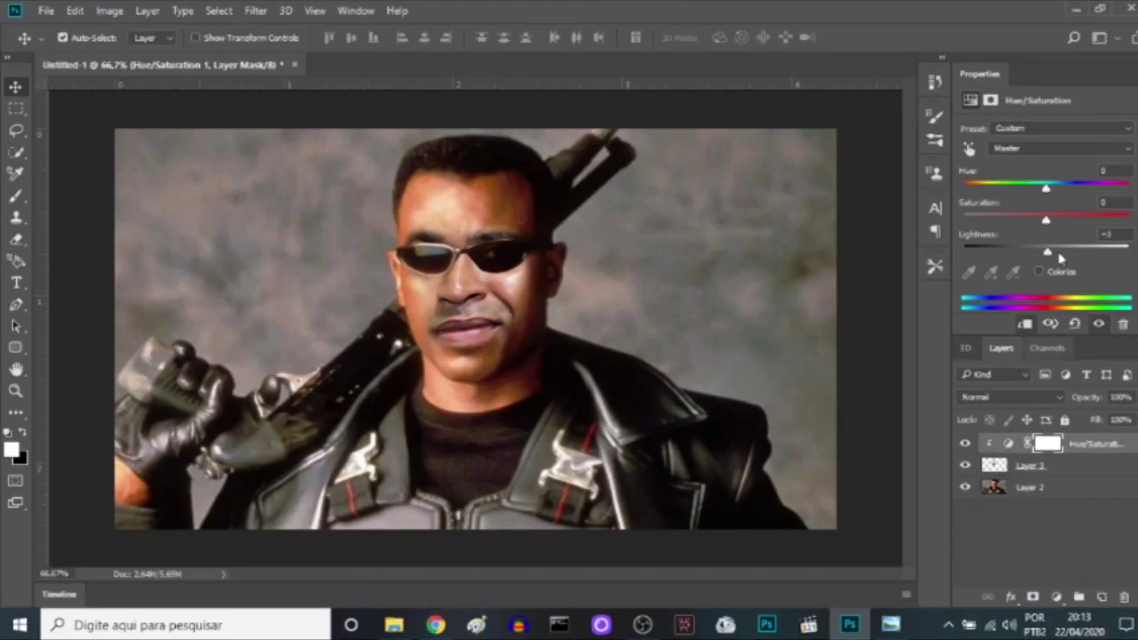
# Warm the face with Hue +3, Saturation +31 and Lightness +2
pyautogui.moveTo(1043, 252)
pyautogui.mouseDown()
pyautogui.moveTo(1030, 251)
pyautogui.moveTo(1100, 251)
pyautogui.mouseUp()
pyautogui.moveTo(1040, 223); pyautogui.dragTo(1074, 220)
pyautogui.moveTo(1070, 221)
pyautogui.mouseDown()
pyautogui.moveTo(1053, 194)
pyautogui.moveTo(1104, 191)
pyautogui.moveTo(998, 188)
pyautogui.moveTo(1049, 188)
pyautogui.mouseUp()
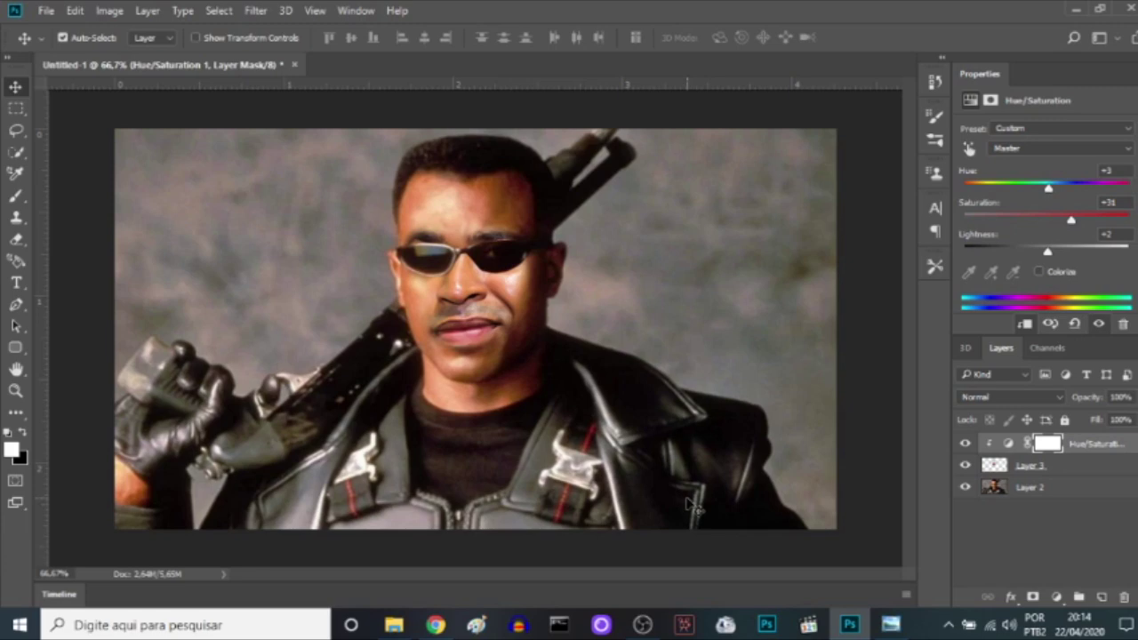
# View the composite at 100% and select the face layer, Layer 3
pyautogui.hotkey('ctrl', '+')
pyautogui.scroll(3, 475, 453)
pyautogui.scroll(-2, 476, 454)
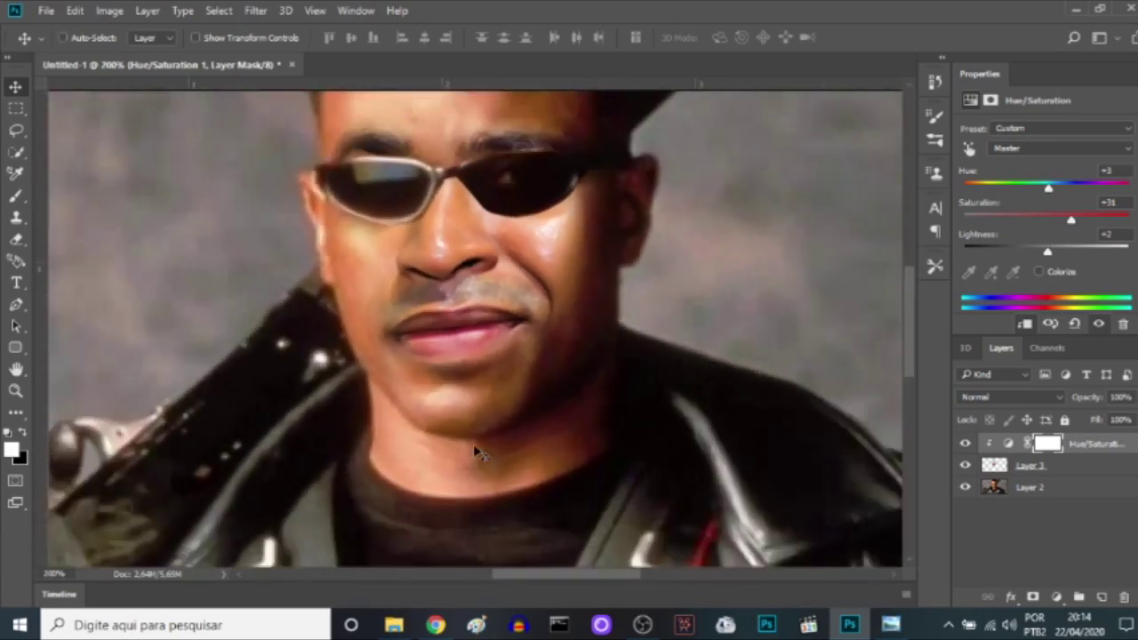
pyautogui.scroll(-1, 476, 453)
pyautogui.scroll(-2, 476, 454)
pyautogui.press('ctrl')
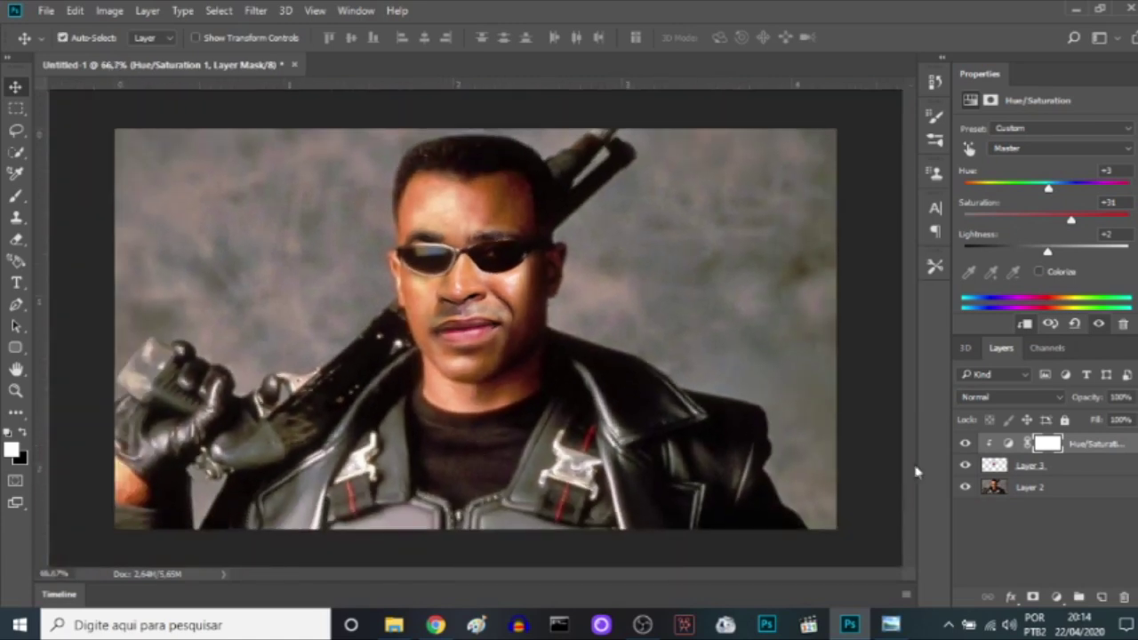
pyautogui.click(1081, 469)
# Fade Layer 3 to 40% opacity and blend the lip crease on the mouth patch
pyautogui.click(1131, 397)
pyautogui.moveTo(1131, 418); pyautogui.dragTo(1096, 420)
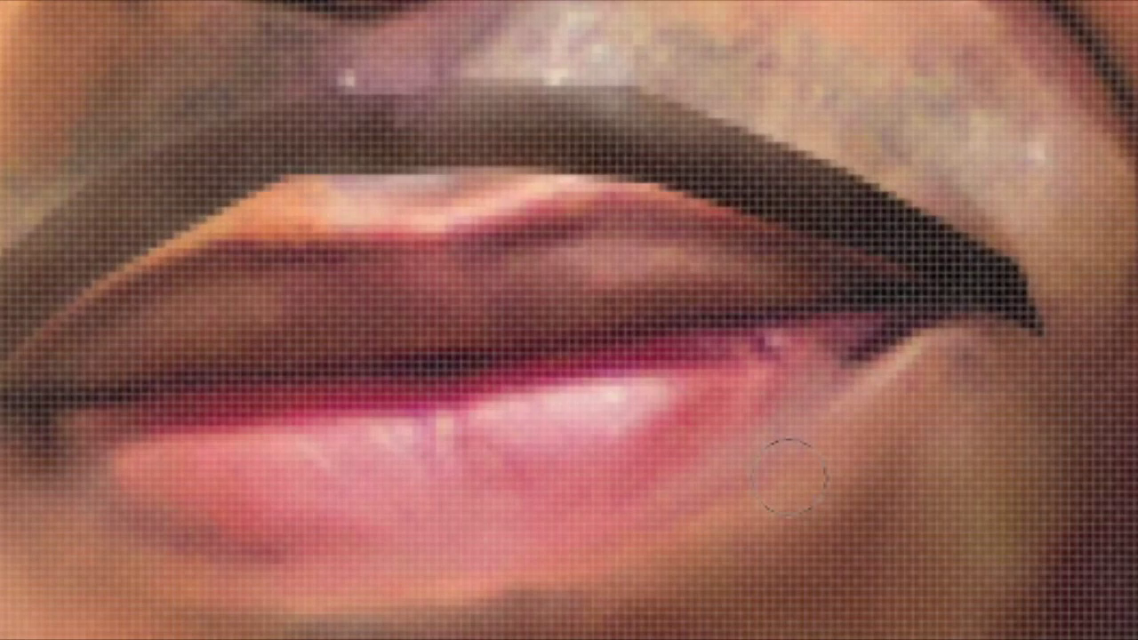
pyautogui.hotkey('ctrl', '-')
pyautogui.hotkey('ctrl', '-')
pyautogui.moveTo(951, 360); pyautogui.dragTo(750, 258)
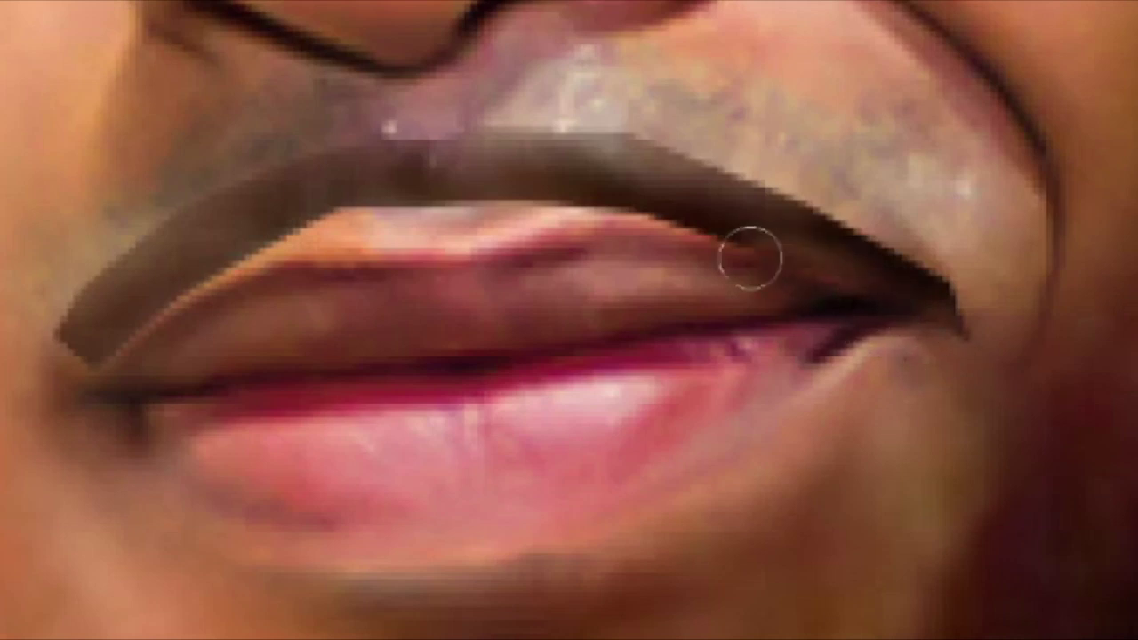
pyautogui.moveTo(744, 264)
pyautogui.mouseDown()
pyautogui.moveTo(554, 198)
pyautogui.moveTo(576, 216)
pyautogui.moveTo(398, 254)
pyautogui.moveTo(285, 231)
pyautogui.moveTo(284, 280)
pyautogui.moveTo(346, 222)
pyautogui.moveTo(233, 311)
pyautogui.moveTo(267, 246)
pyautogui.moveTo(131, 380)
pyautogui.moveTo(97, 393)
pyautogui.moveTo(21, 368)
pyautogui.moveTo(63, 376)
pyautogui.mouseUp()
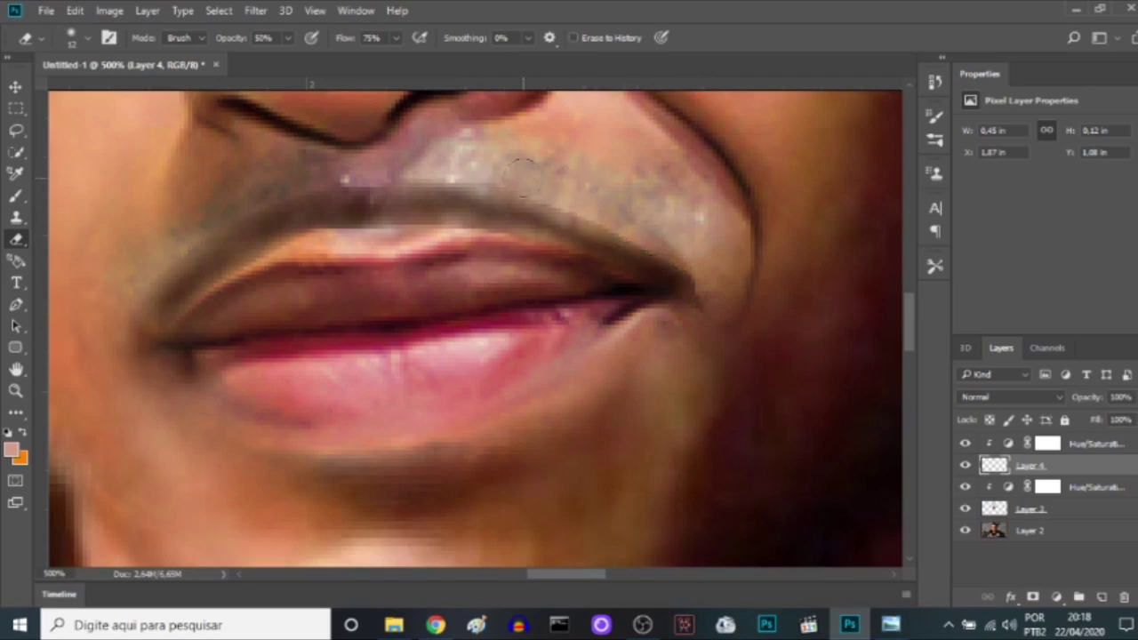
pyautogui.scroll(-2, 525, 173)
pyautogui.scroll(-1, 524, 177)
pyautogui.scroll(-1, 525, 182)
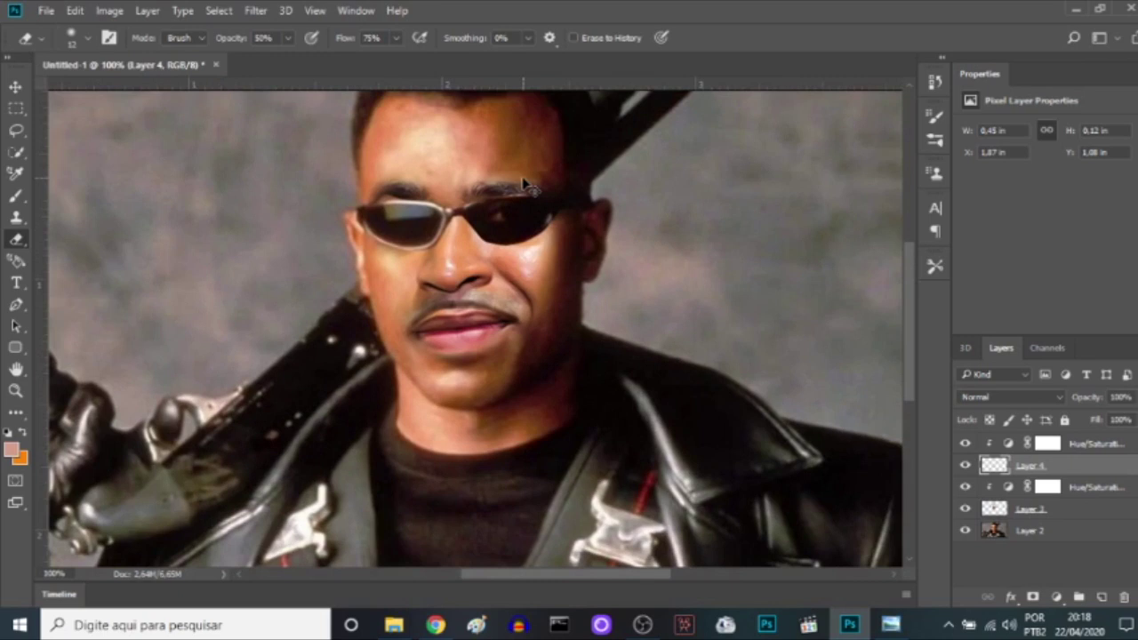
pyautogui.scroll(-1, 524, 187)
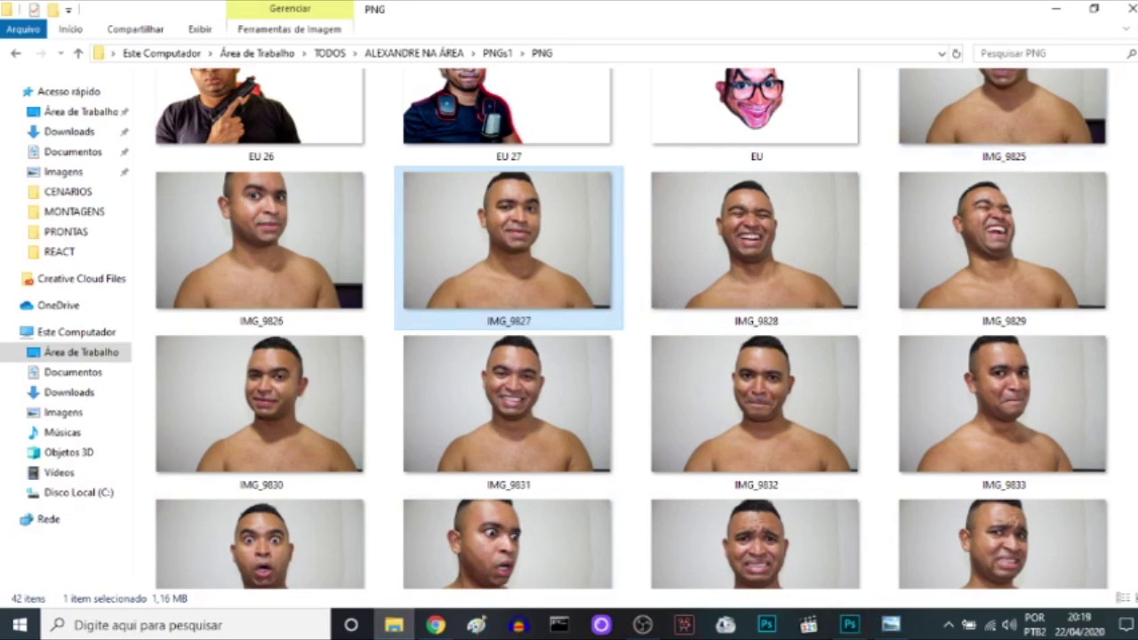
# Scroll the PNG folder thumbnails and open IMG_9827 in Windows Photo Viewer
pyautogui.scroll(1, 973, 391)
pyautogui.scroll(2, 973, 391)
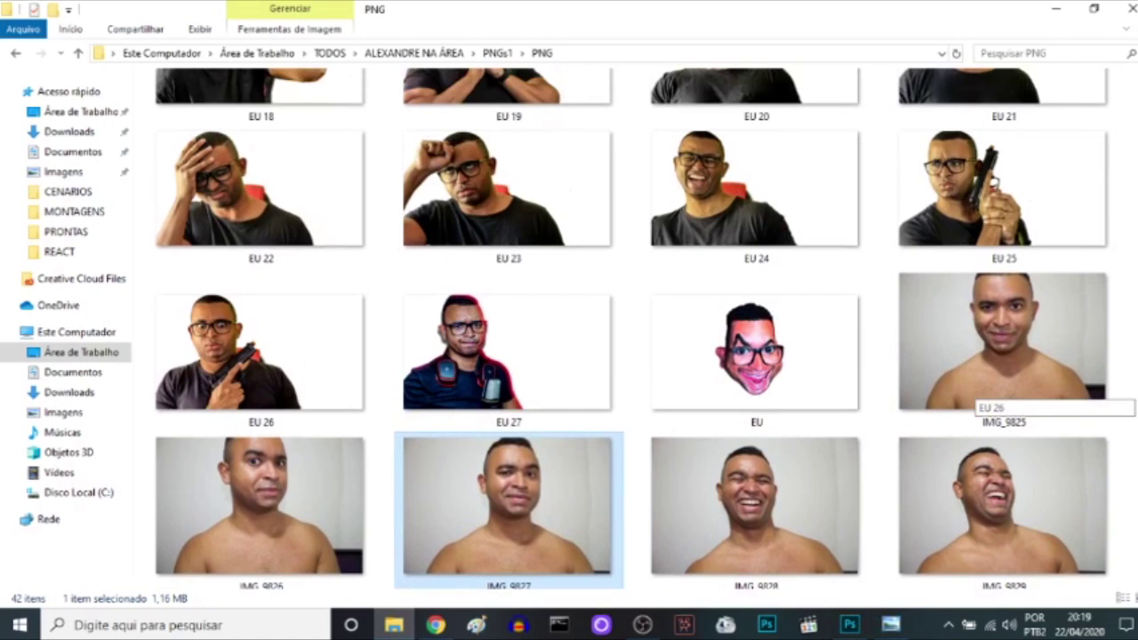
pyautogui.scroll(-2, 973, 391)
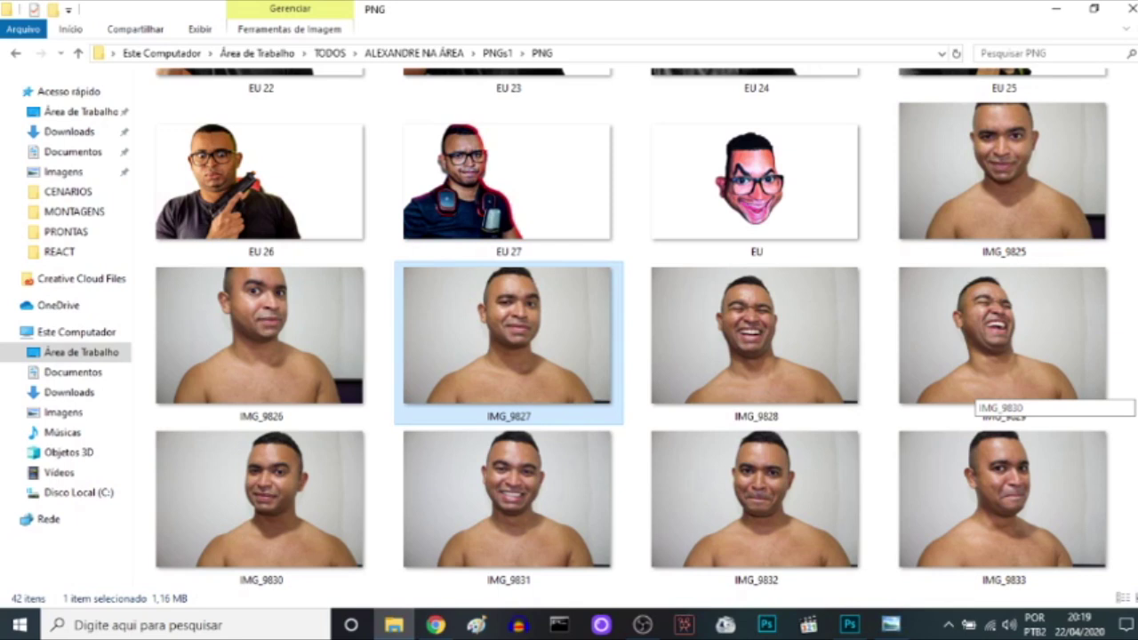
pyautogui.scroll(1, 978, 391)
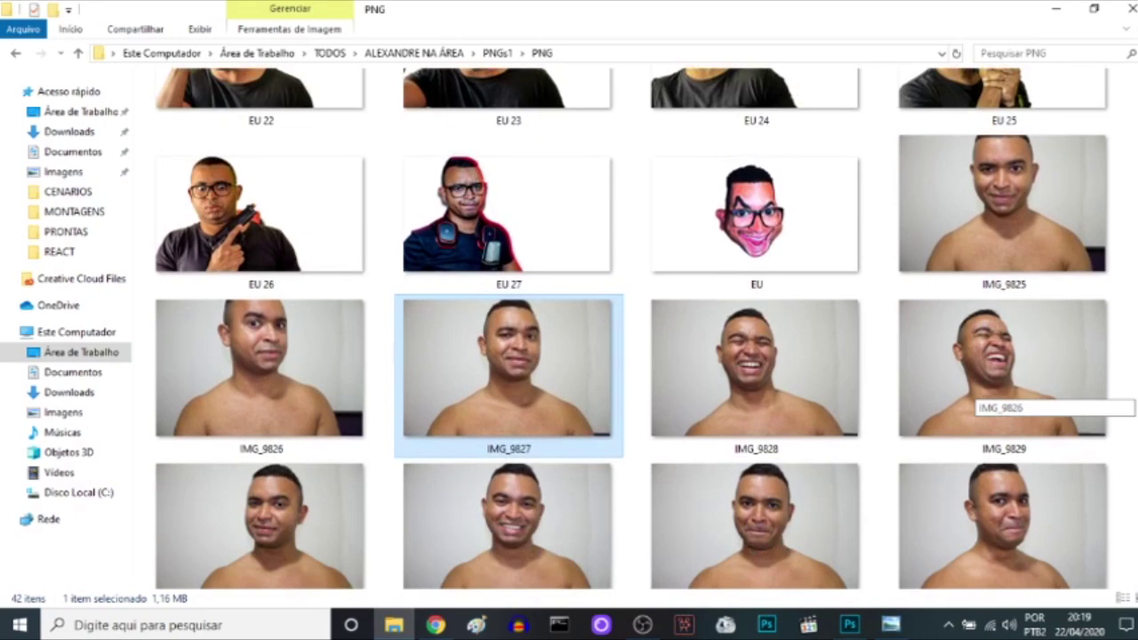
pyautogui.scroll(-3, 978, 392)
pyautogui.scroll(-2, 978, 391)
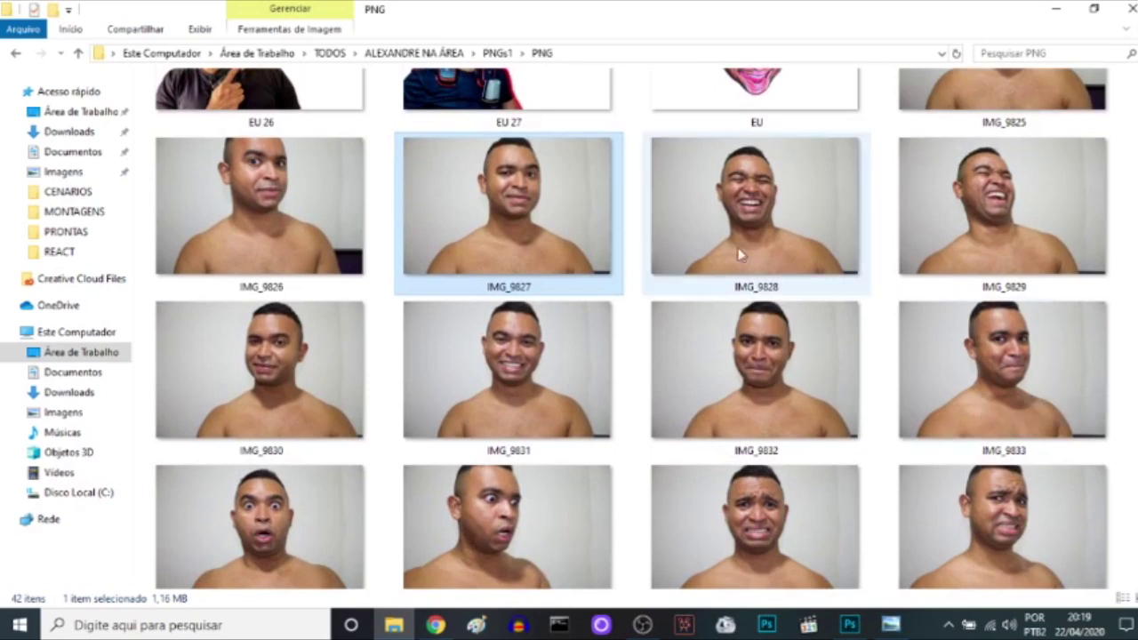
pyautogui.doubleClick(560, 230)
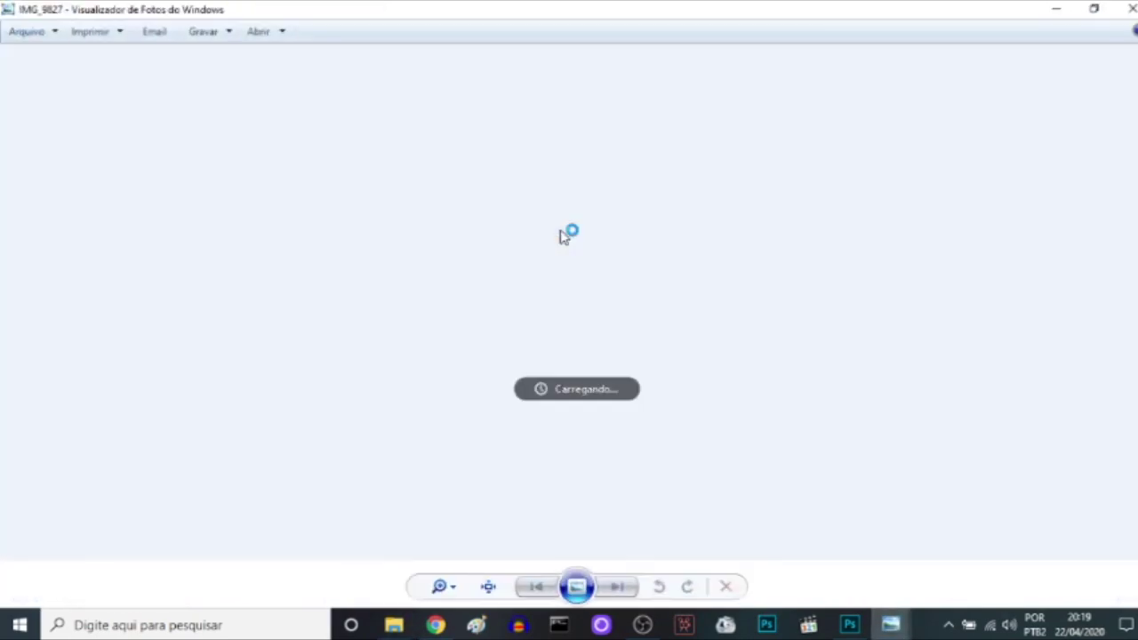